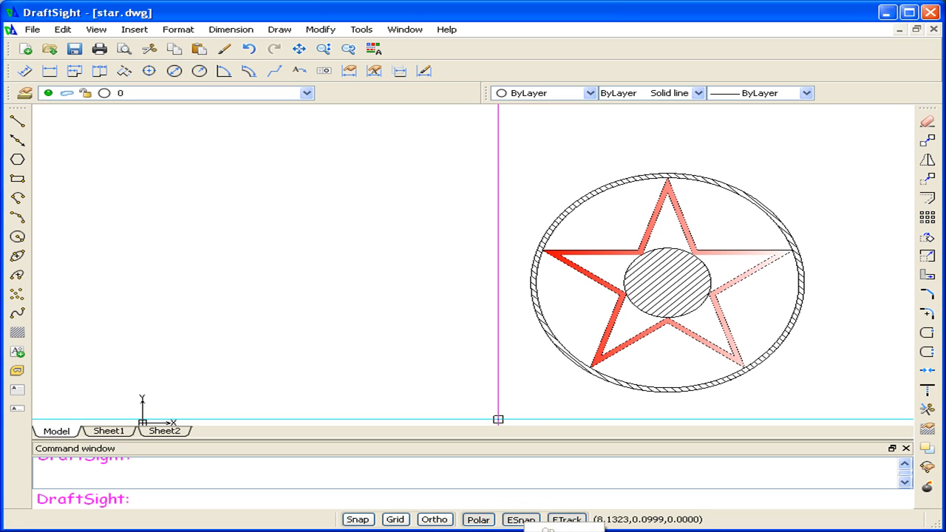
Set up entity snapping with the End and Center geometry snaps enabled
{"action": "left_click", "coordinate": [551, 531]}
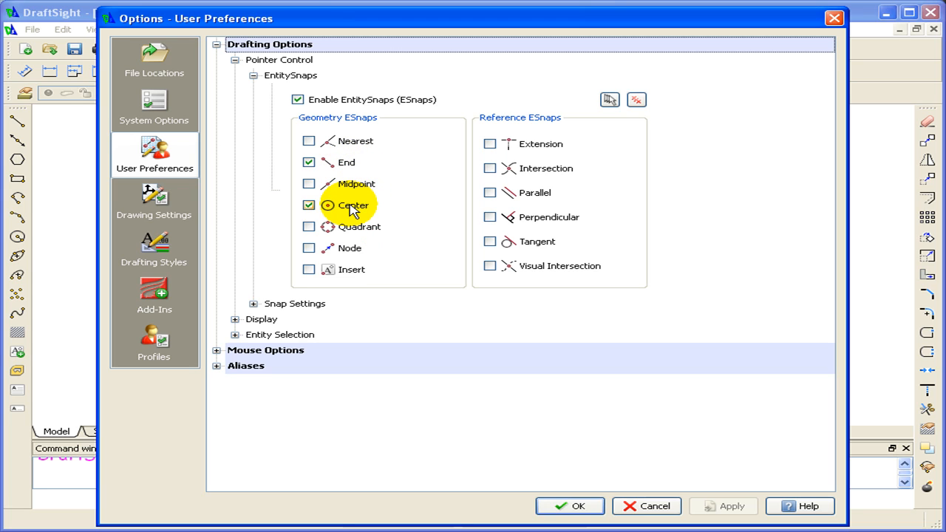
{"action": "left_click", "coordinate": [573, 506]}
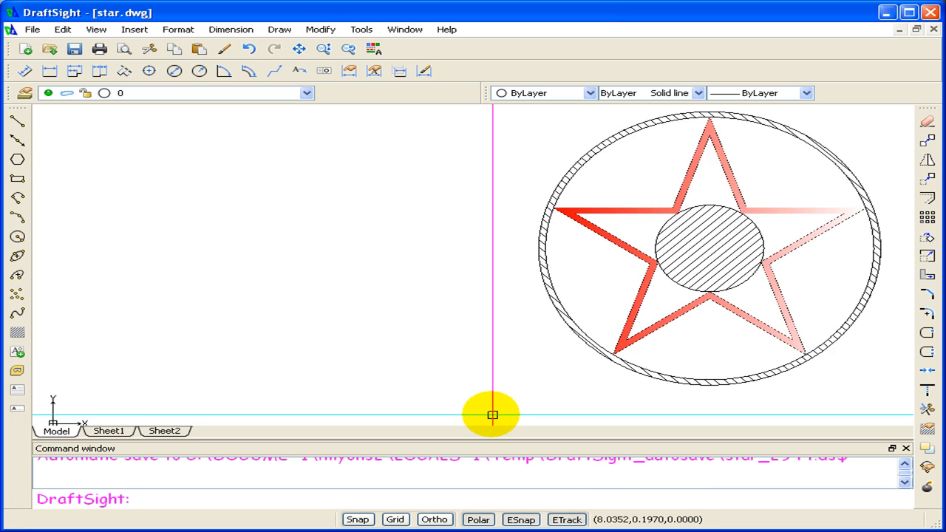
Draw a circle centred at 4,4 with a diameter of 6
{"action": "left_click", "coordinate": [17, 237]}
{"action": "type", "text": "4,4"}
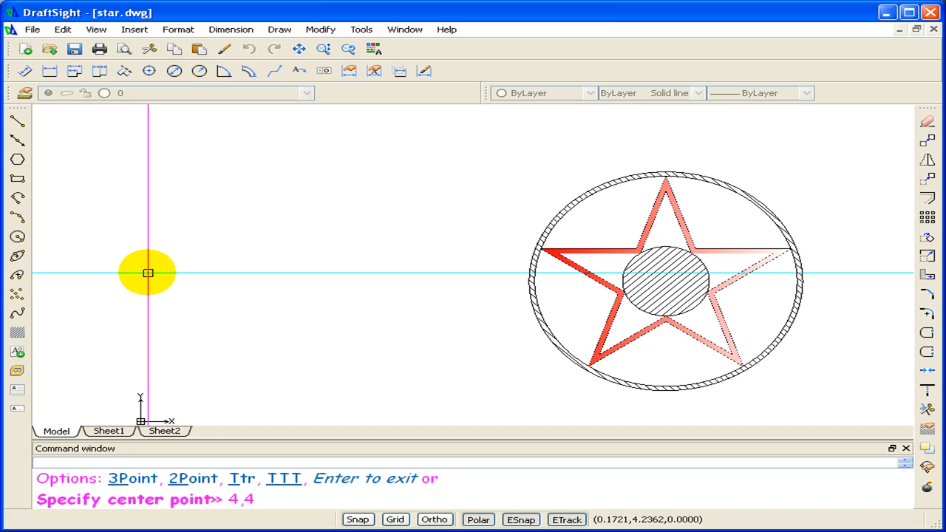
{"action": "key", "text": "Return"}
{"action": "type", "text": "d"}
{"action": "key", "text": "Return"}
{"action": "type", "text": "6"}
{"action": "key", "text": "Return"}
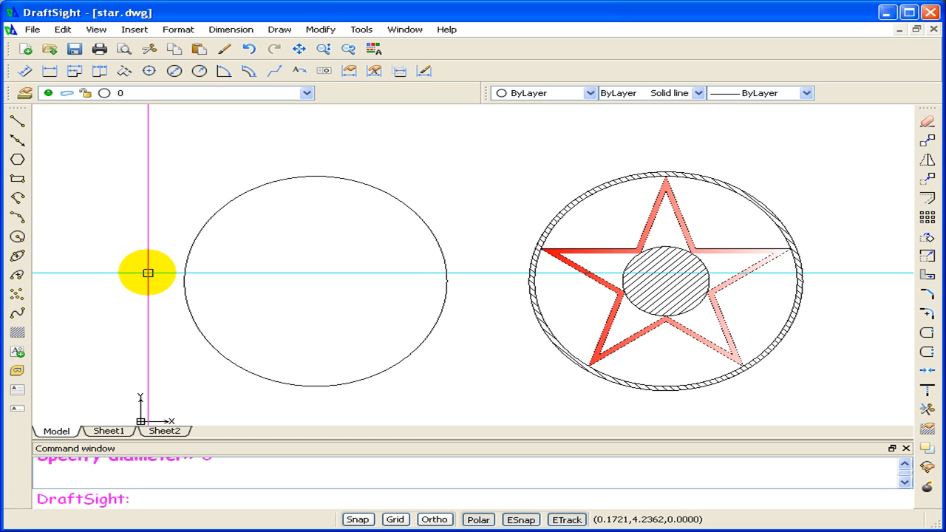
Draw a vertical line from the new circle's center to its top quadrant point, using a Quadrant snap override
{"action": "left_click", "coordinate": [17, 122]}
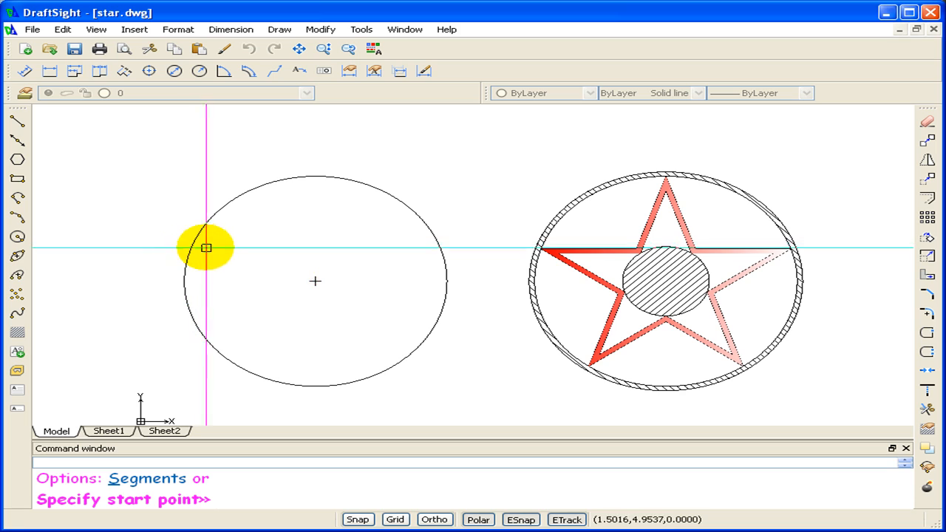
{"action": "left_click", "coordinate": [315, 281]}
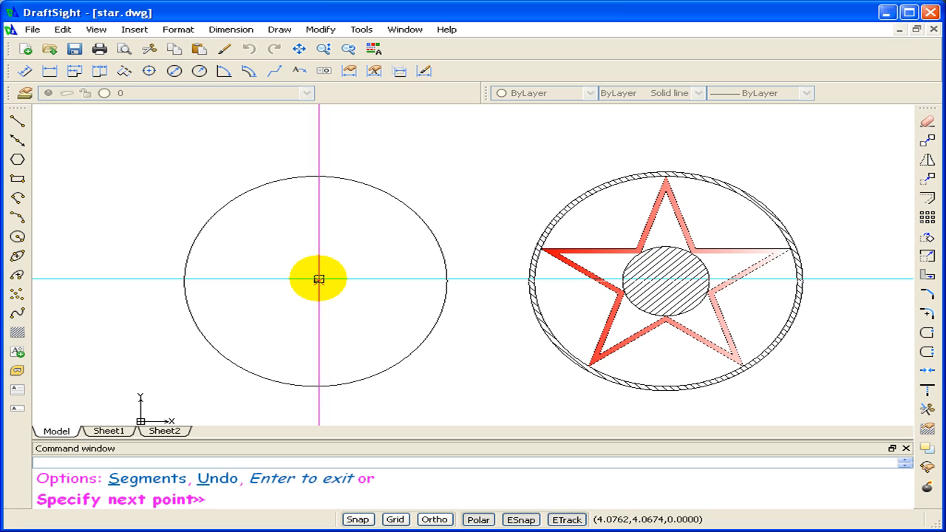
{"action": "type", "text": "qua"}
{"action": "key", "text": "Return"}
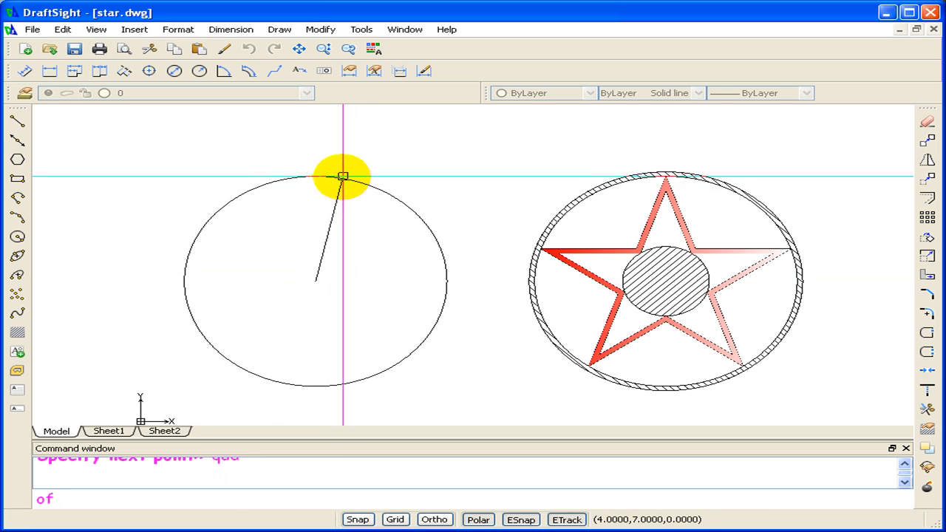
{"action": "left_click", "coordinate": [316, 176]}
{"action": "key", "text": "Return"}
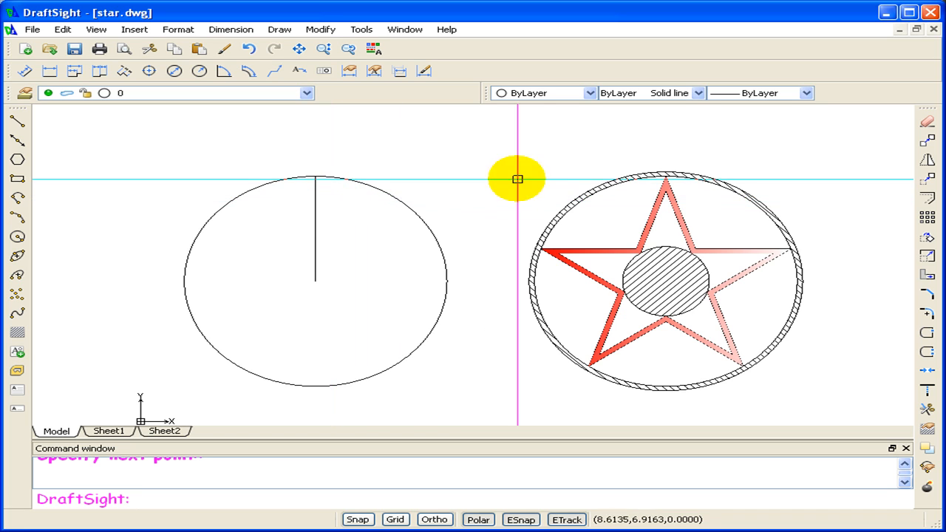
Start a circular pattern with the vertical radius line as the entity to repeat
{"action": "left_click", "coordinate": [927, 218]}
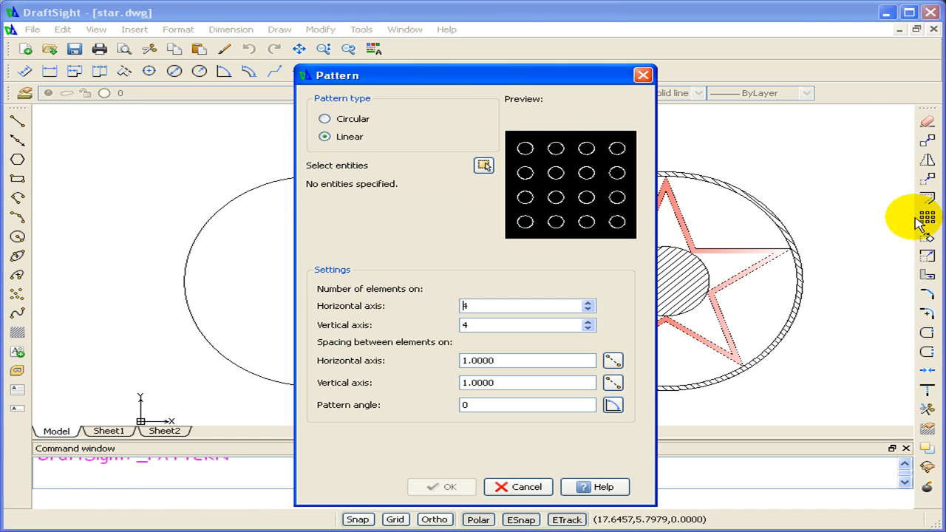
{"action": "left_click", "coordinate": [324, 119]}
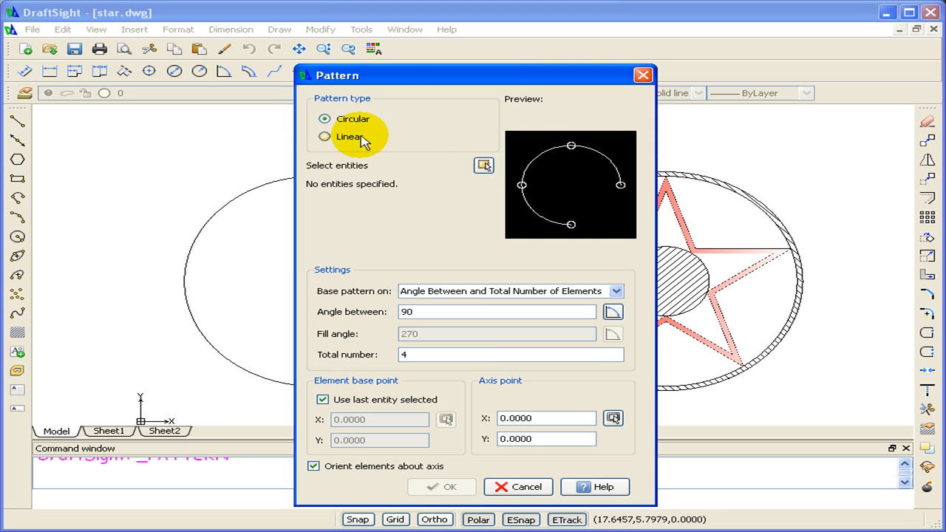
{"action": "left_click", "coordinate": [484, 165]}
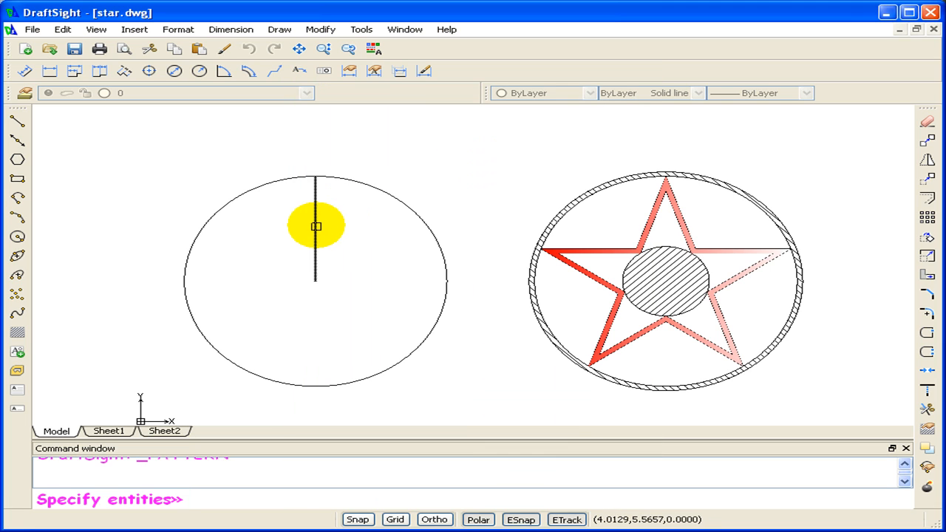
{"action": "left_click", "coordinate": [315, 224]}
{"action": "key", "text": "Return"}
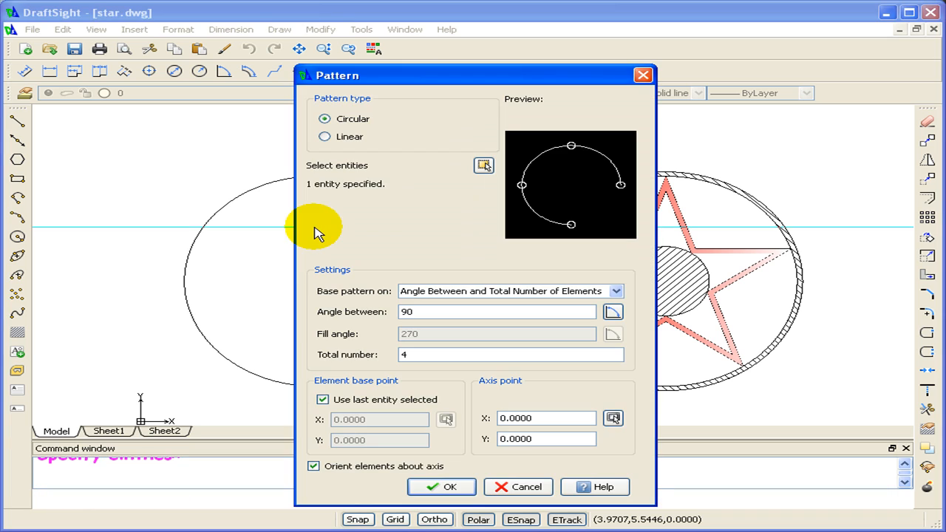
Base the pattern on Fill Angle and Total Number of Elements, with a fill angle of 360 and a total number of 5
{"action": "left_click", "coordinate": [617, 292]}
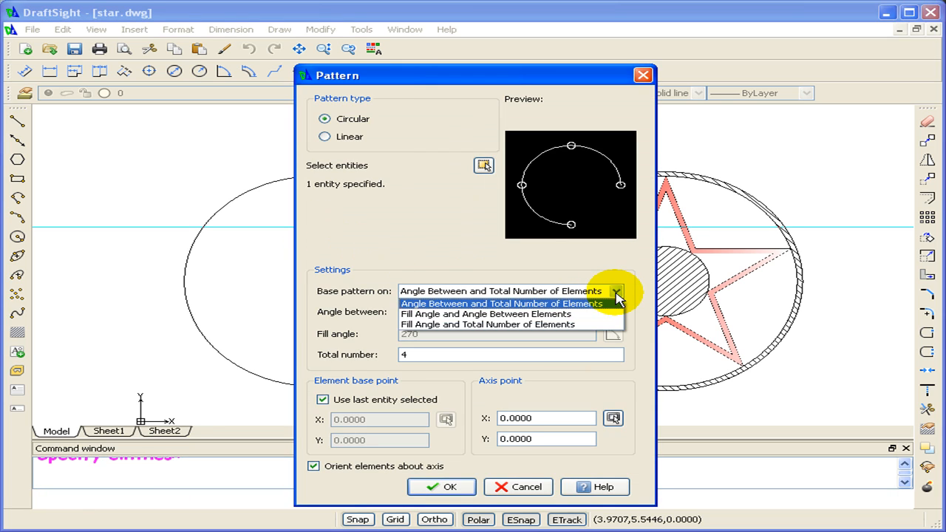
{"action": "left_click", "coordinate": [591, 325]}
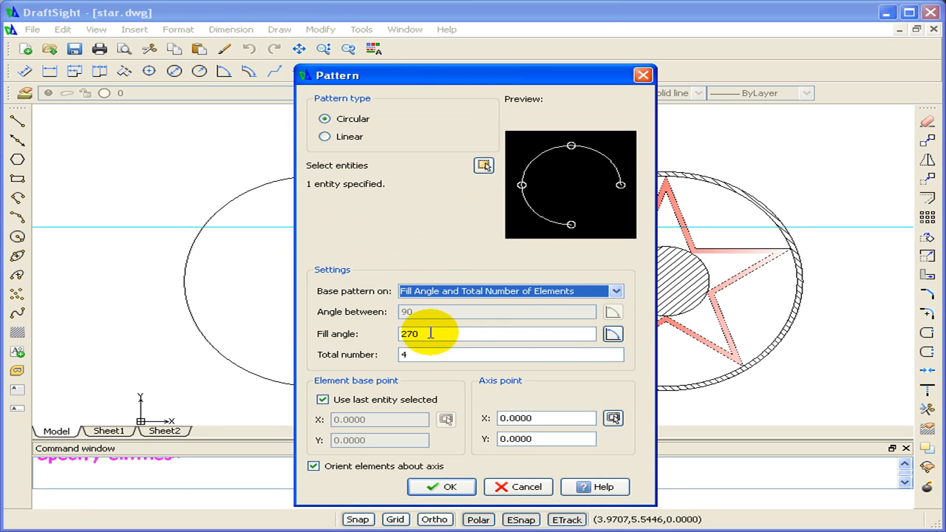
{"action": "left_click_drag", "start_coordinate": [419, 333], "coordinate": [371, 338]}
{"action": "type", "text": "3"}
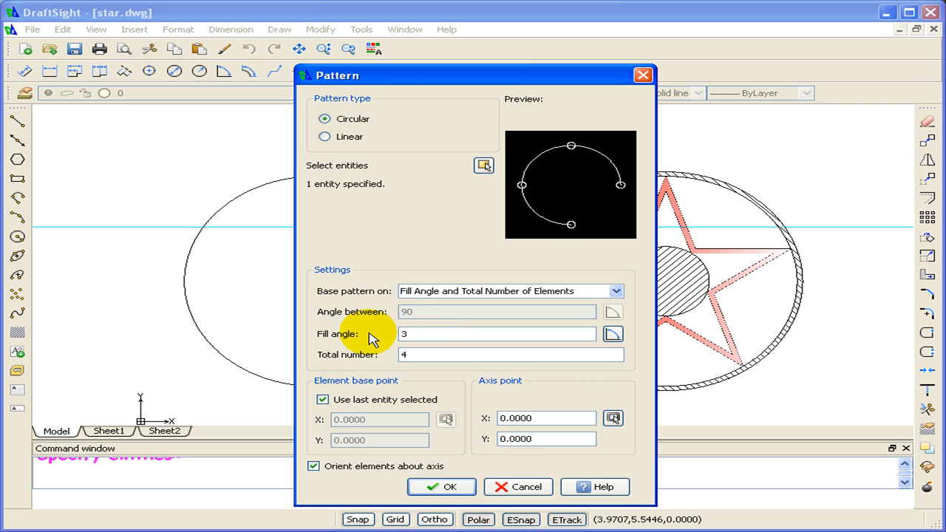
{"action": "type", "text": "60"}
{"action": "left_click_drag", "start_coordinate": [418, 353], "coordinate": [370, 355]}
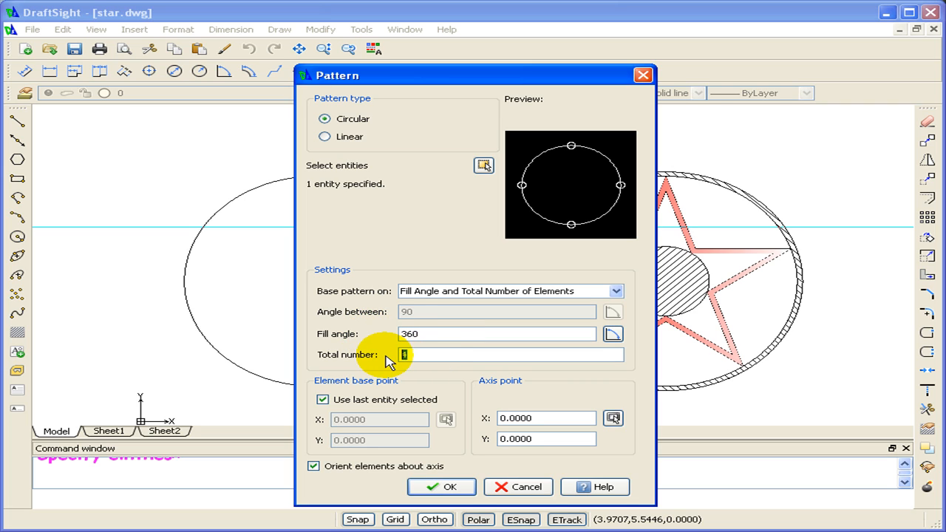
{"action": "type", "text": "5"}
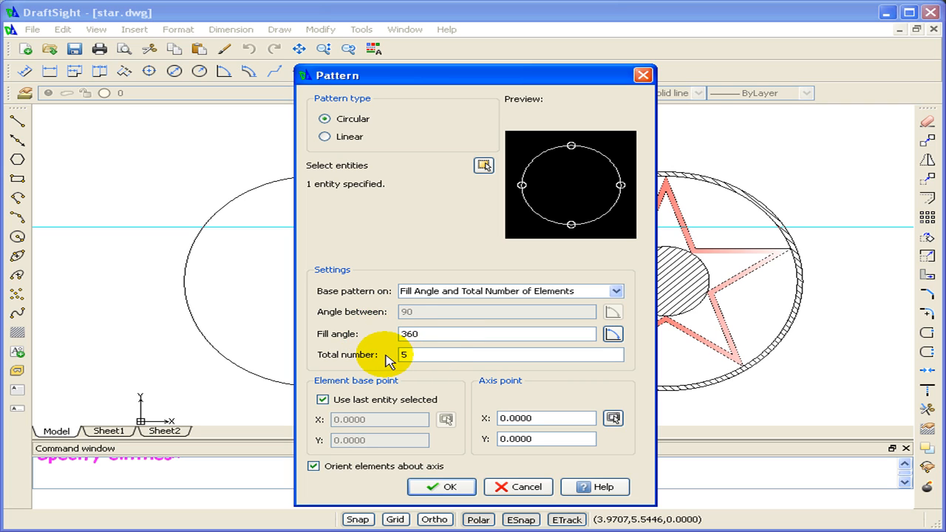
Set the pattern's axis point to the circle's center at 4,4 and create the pattern
{"action": "left_click", "coordinate": [613, 419]}
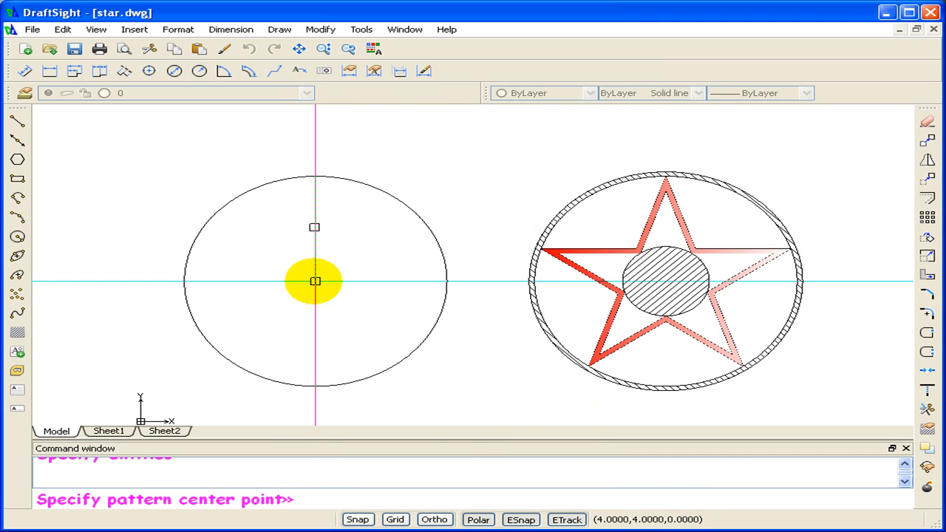
{"action": "left_click", "coordinate": [315, 281]}
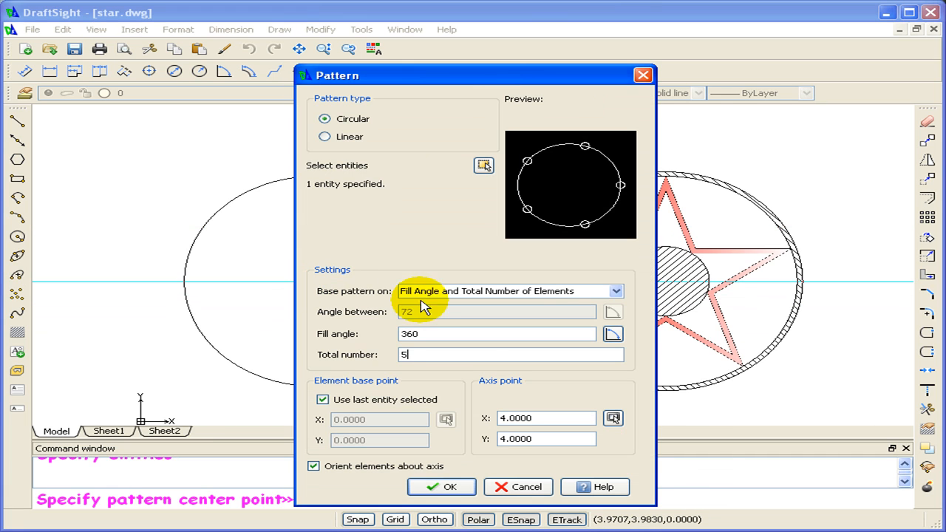
{"action": "left_click", "coordinate": [447, 487]}
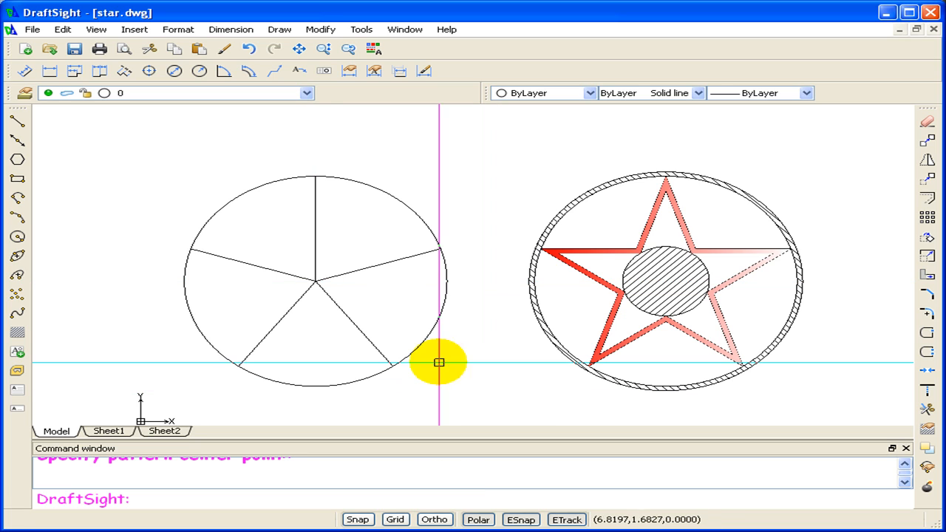
Draw a closed five-pointed star with lines joining every second outer endpoint of the radius lines, starting at the upper-left endpoint
{"action": "left_click", "coordinate": [17, 122]}
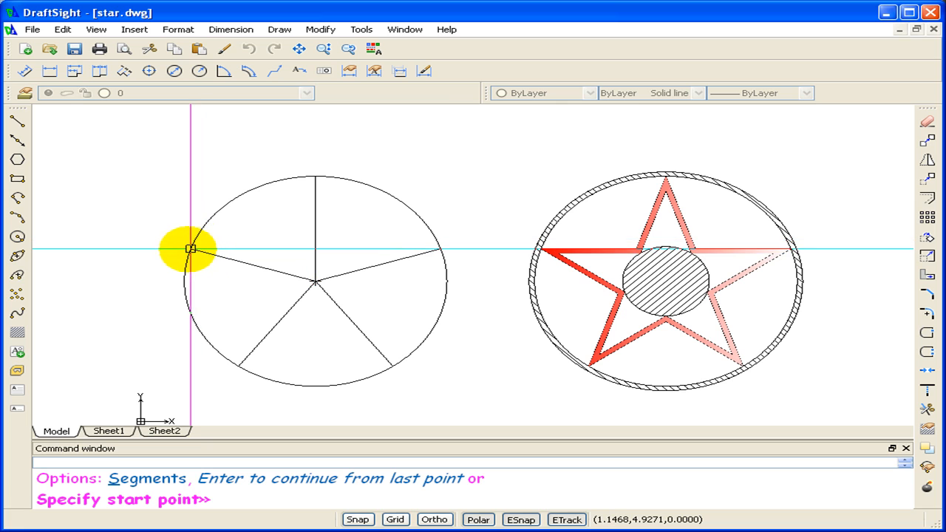
{"action": "left_click", "coordinate": [190, 250]}
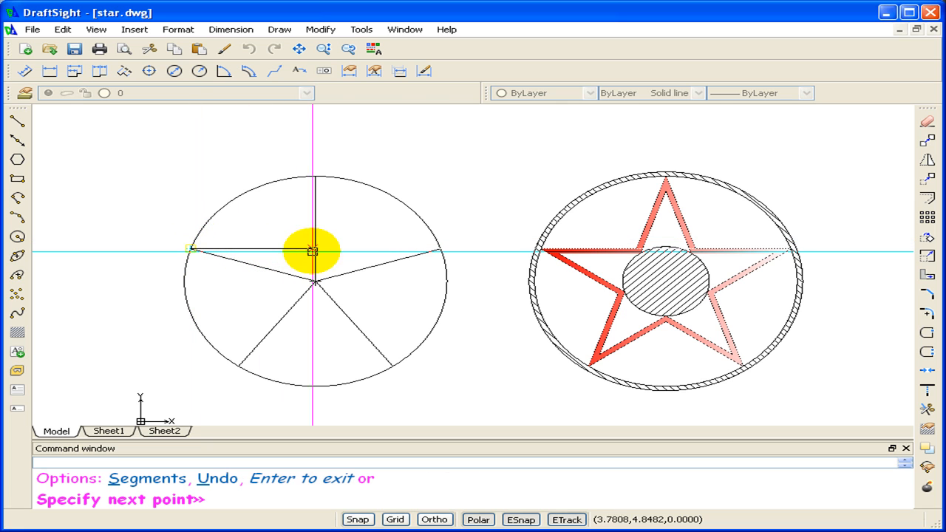
{"action": "left_click", "coordinate": [440, 250]}
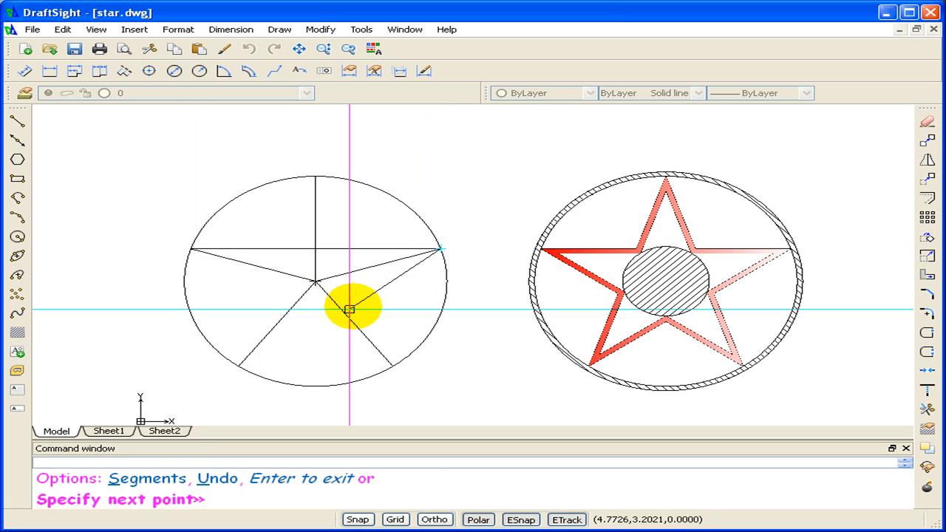
{"action": "left_click", "coordinate": [238, 365]}
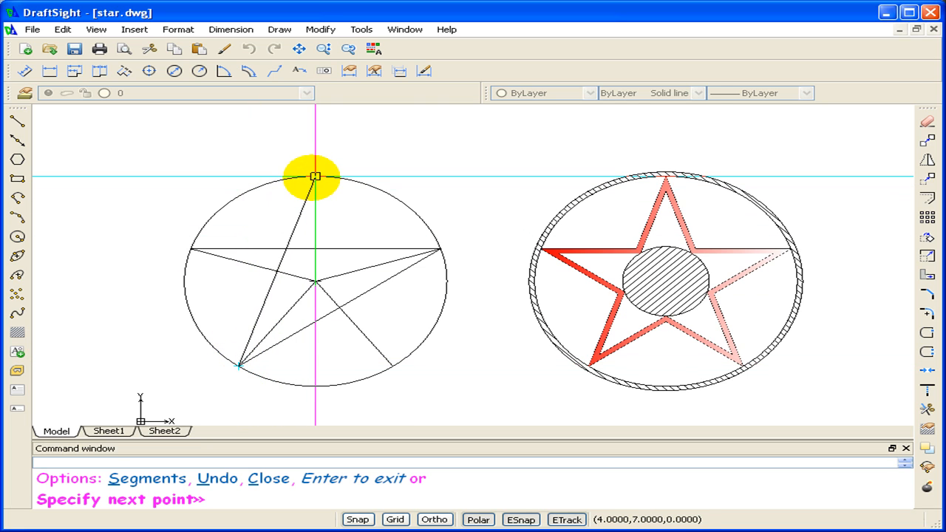
{"action": "left_click", "coordinate": [313, 175]}
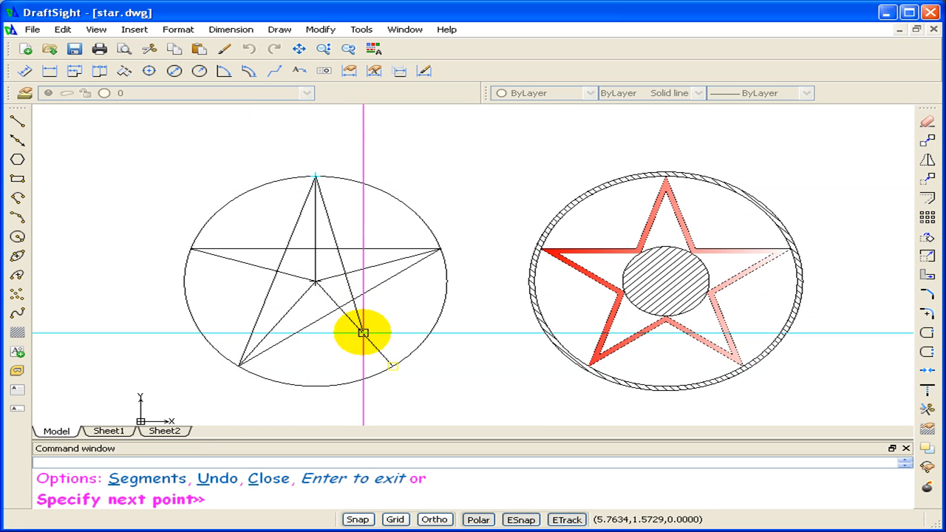
{"action": "left_click", "coordinate": [391, 366]}
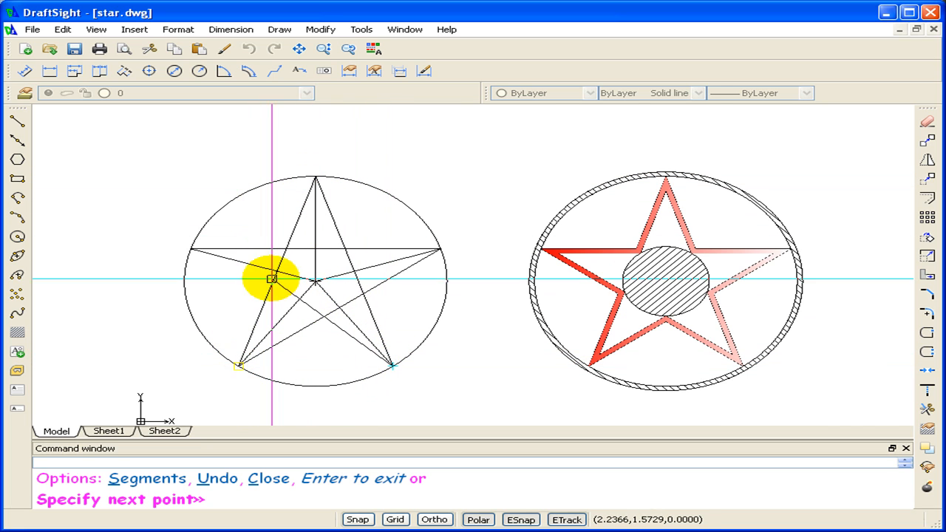
{"action": "left_click", "coordinate": [191, 248]}
{"action": "key", "text": "Return"}
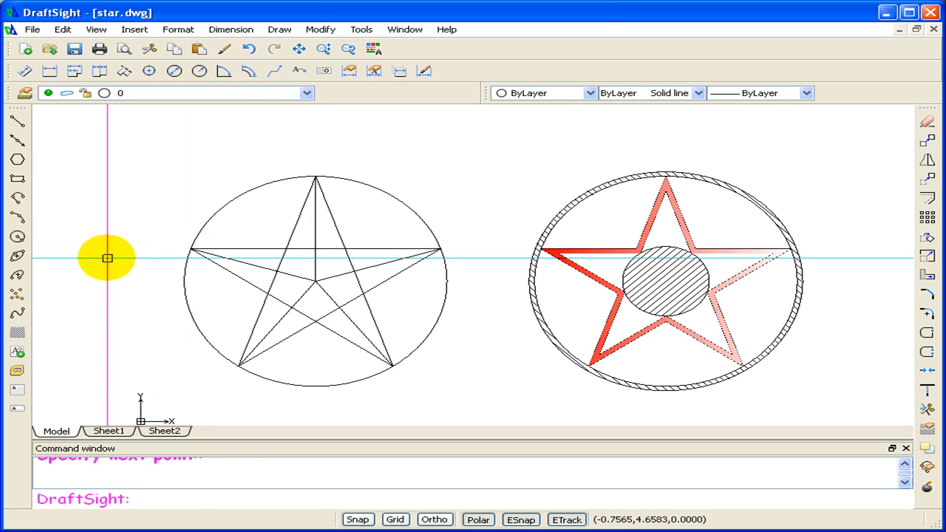
Delete the five radius lines inside the circle, leaving only the star lines and the circle
{"action": "left_click", "coordinate": [928, 123]}
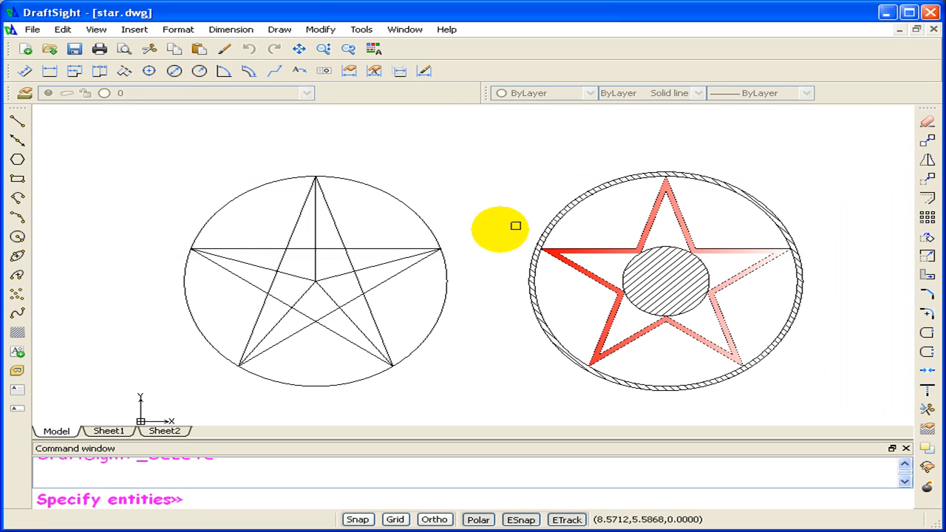
{"action": "left_click", "coordinate": [341, 290]}
{"action": "left_click", "coordinate": [294, 274]}
{"action": "key", "text": "Return"}
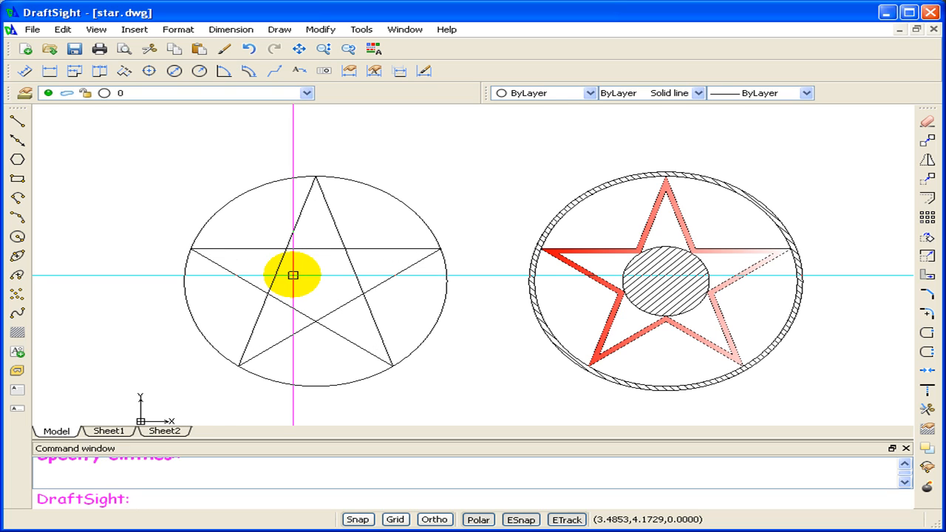
Trim away the five inner pentagon segments of the star, using all five star lines as cutting edges
{"action": "left_click", "coordinate": [928, 410]}
{"action": "left_click", "coordinate": [387, 280]}
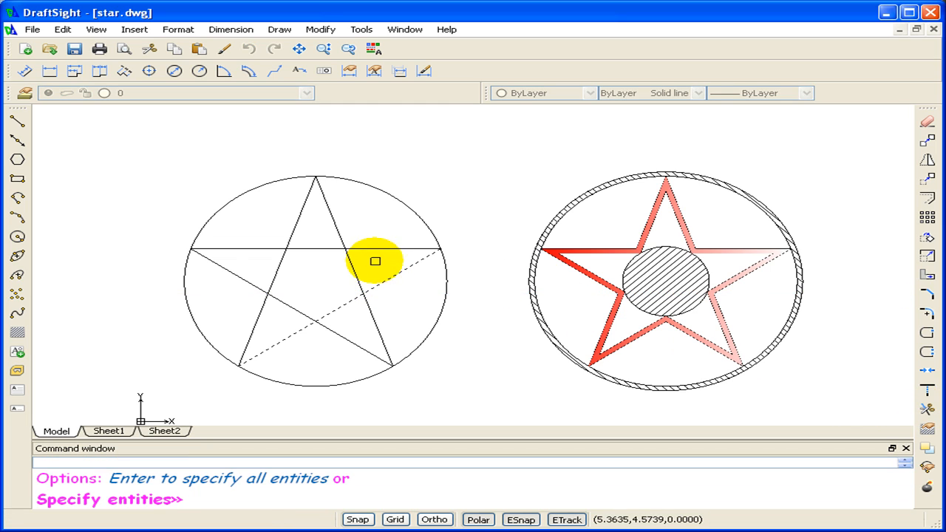
{"action": "left_click", "coordinate": [370, 249]}
{"action": "left_click", "coordinate": [336, 239]}
{"action": "left_click", "coordinate": [296, 228]}
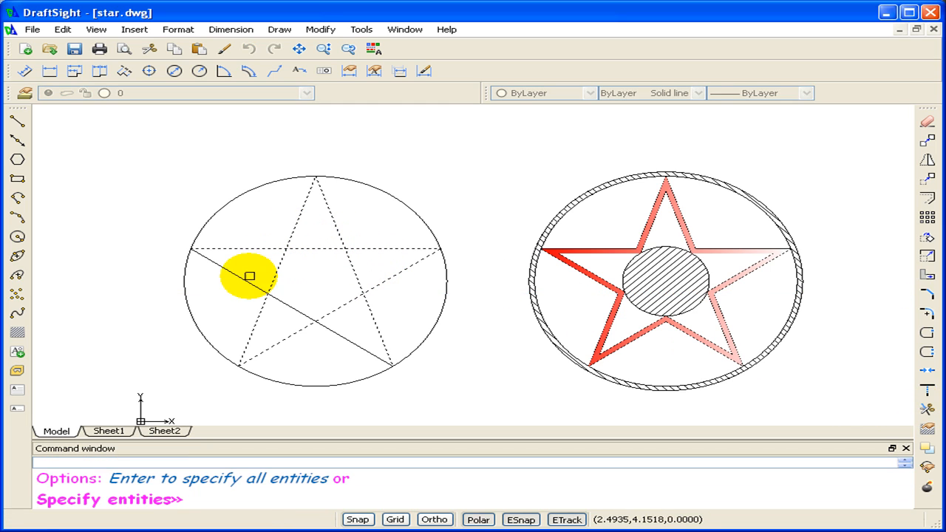
{"action": "left_click", "coordinate": [243, 278]}
{"action": "right_click", "coordinate": [248, 264]}
{"action": "left_click", "coordinate": [284, 270]}
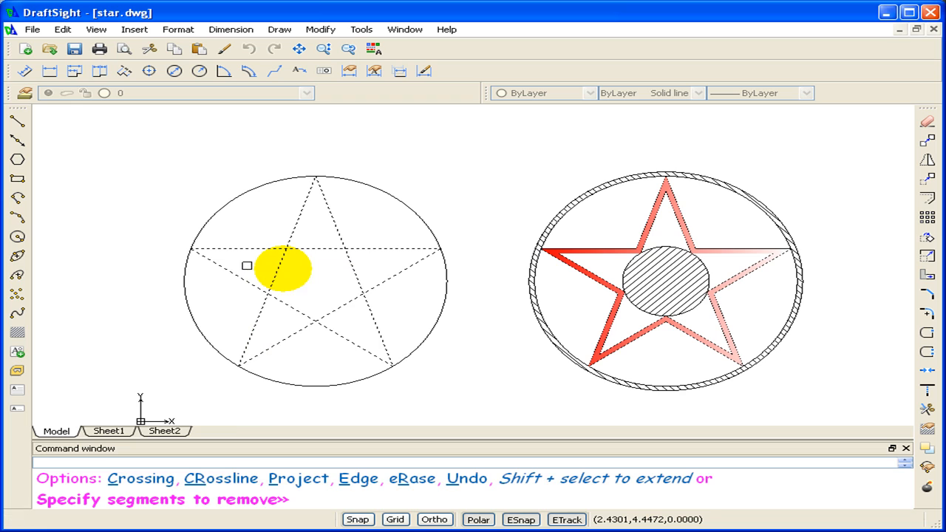
{"action": "left_click", "coordinate": [280, 268]}
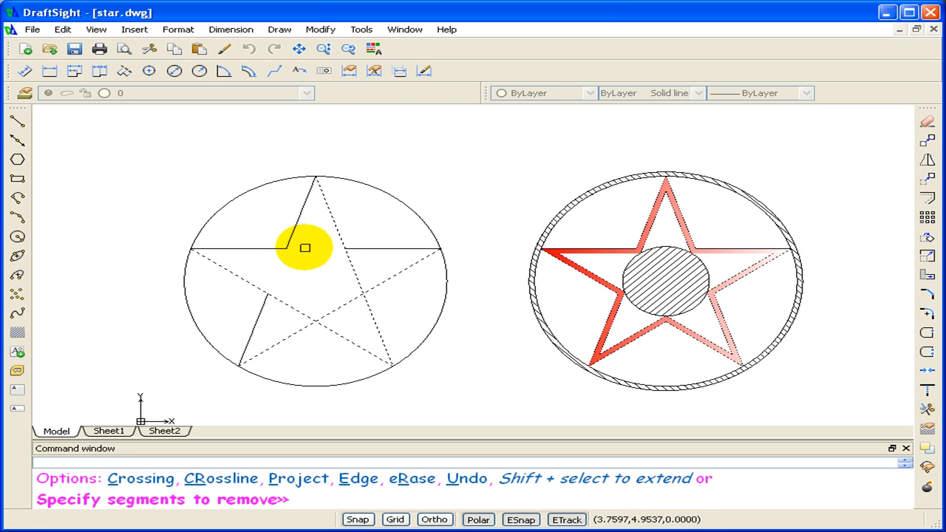
{"action": "left_click", "coordinate": [306, 249]}
{"action": "left_click", "coordinate": [345, 261]}
{"action": "left_click", "coordinate": [336, 310]}
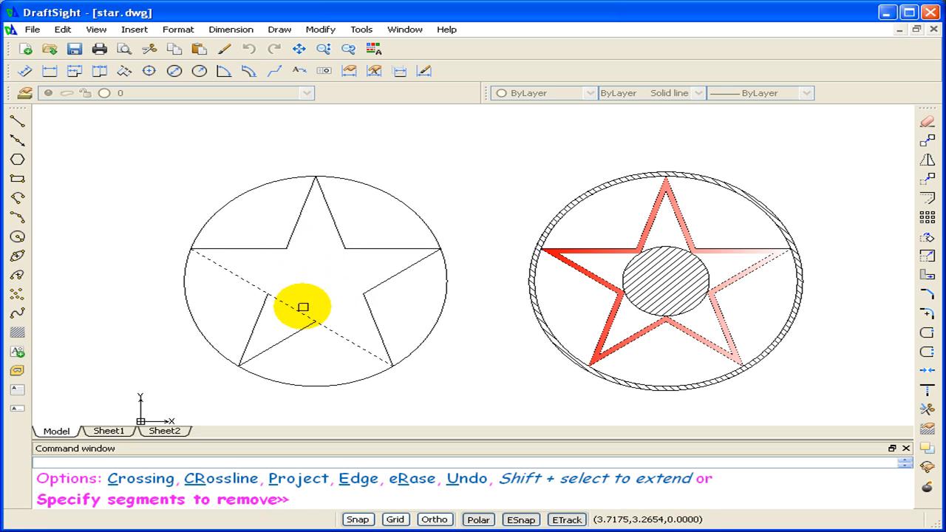
{"action": "left_click", "coordinate": [292, 308]}
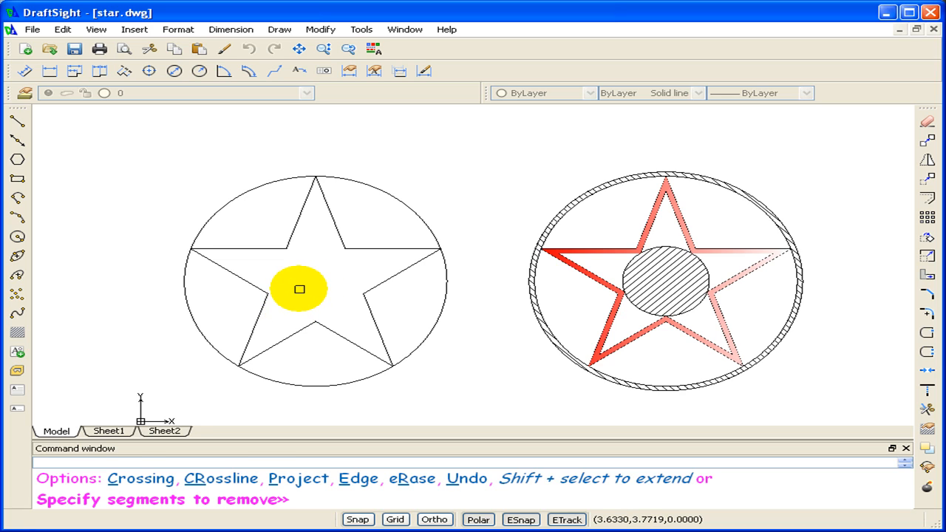
Convert the star's upper-right horizontal line into a polyline with Edit Polyline
{"action": "key", "text": "Escape"}
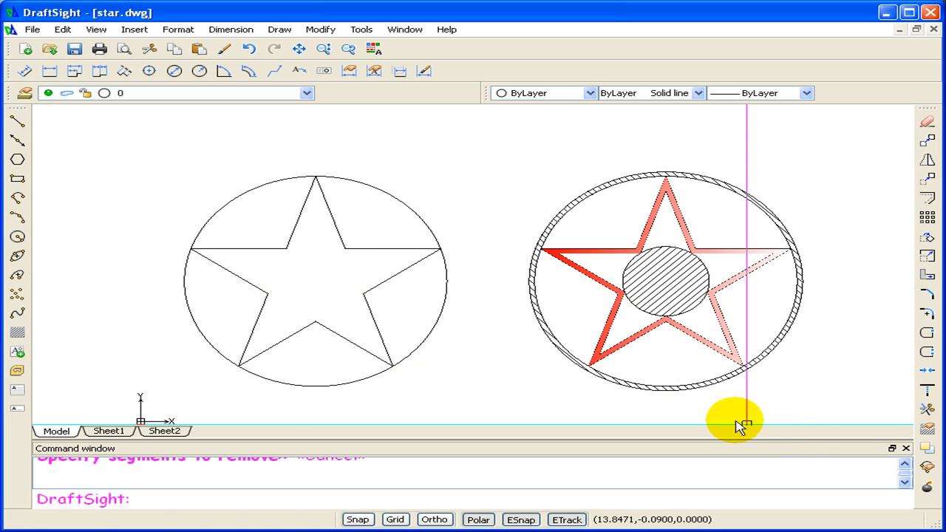
{"action": "left_click", "coordinate": [928, 469]}
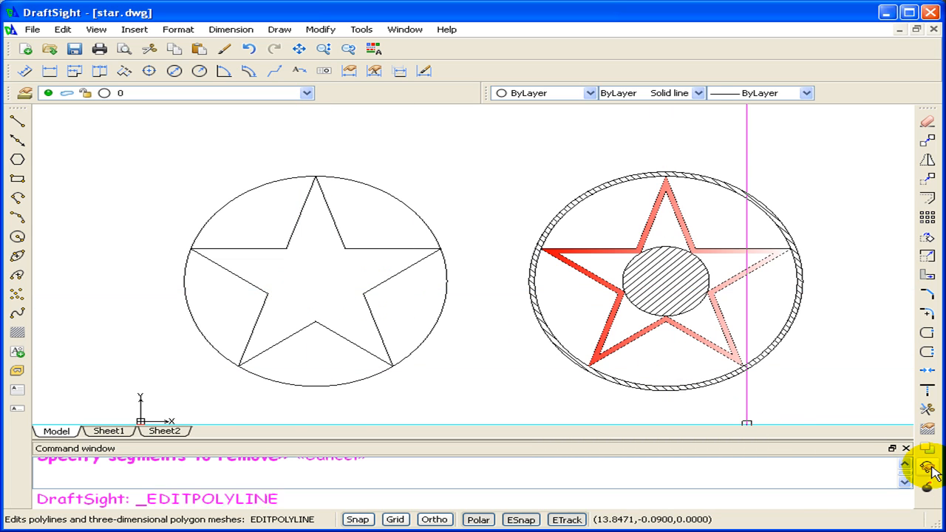
{"action": "left_click", "coordinate": [388, 250]}
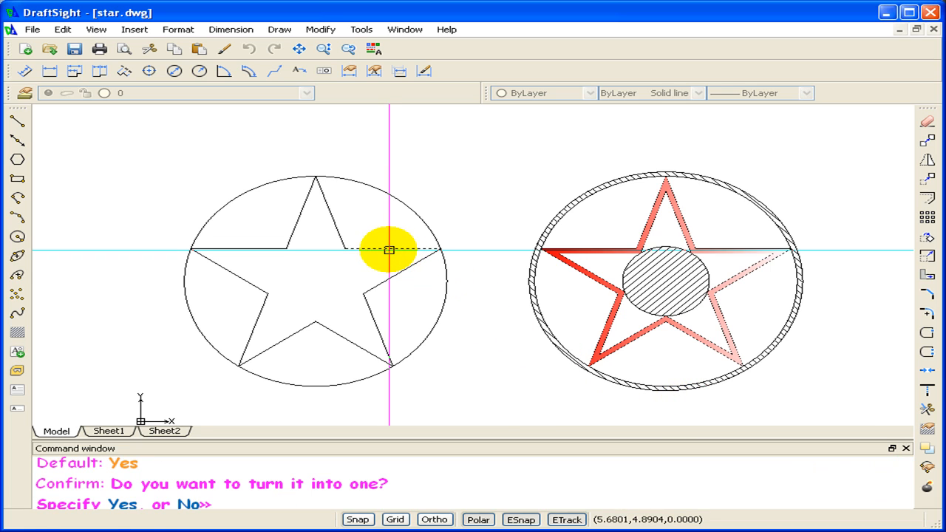
{"action": "type", "text": "y"}
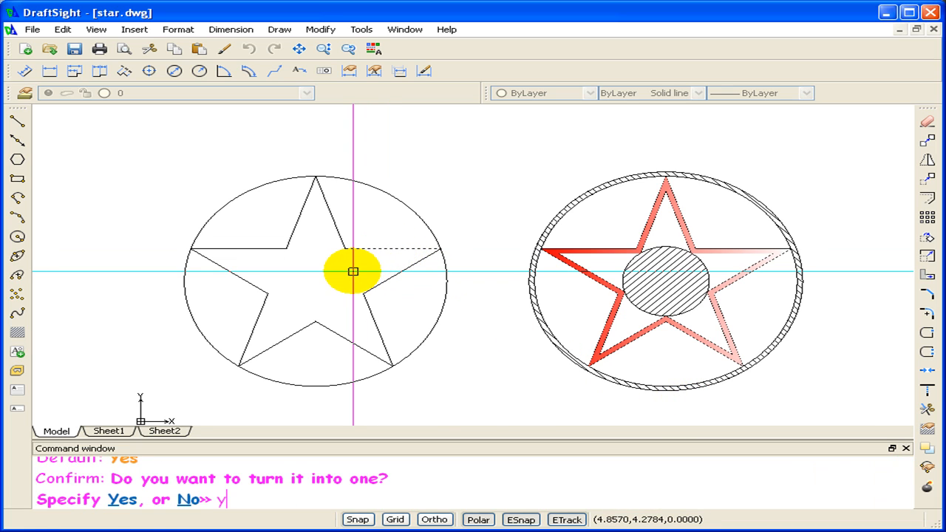
{"action": "key", "text": "Return"}
Join the other nine star segments to the polyline to make a single closed star outline
{"action": "type", "text": "j"}
{"action": "key", "text": "Return"}
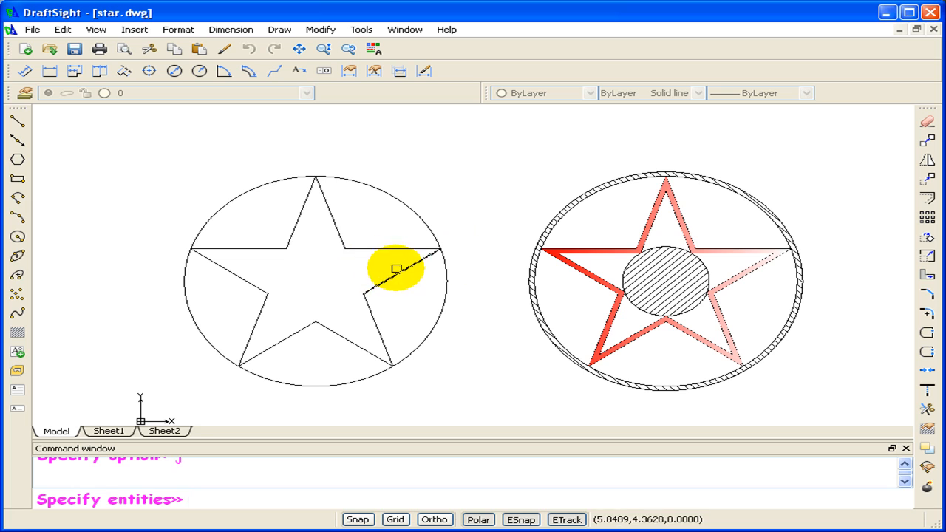
{"action": "left_click", "coordinate": [401, 272]}
{"action": "left_click", "coordinate": [371, 312]}
{"action": "left_click", "coordinate": [347, 340]}
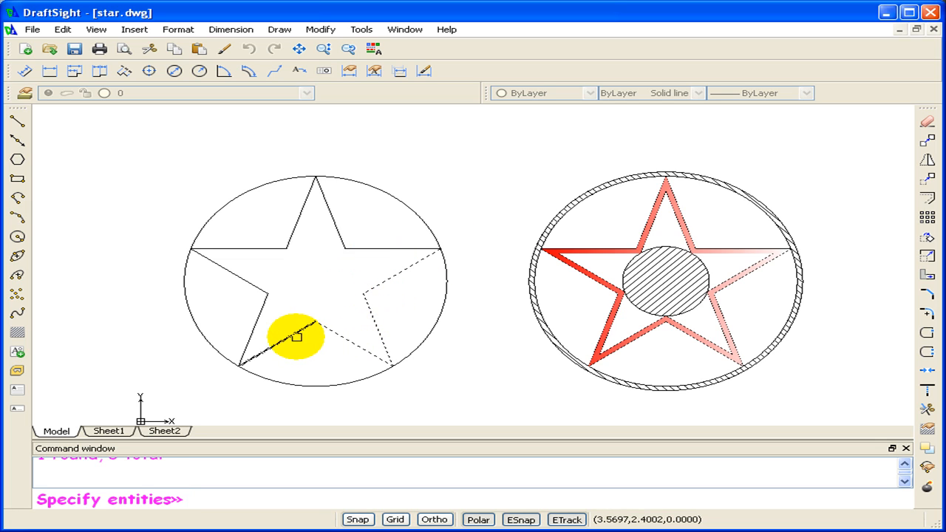
{"action": "left_click", "coordinate": [290, 337]}
{"action": "left_click", "coordinate": [255, 326]}
{"action": "left_click", "coordinate": [252, 288]}
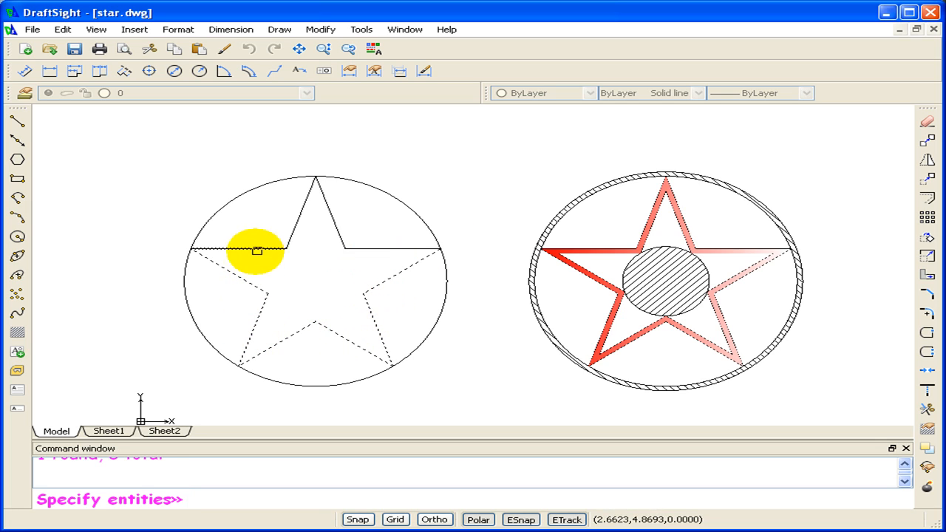
{"action": "left_click", "coordinate": [254, 249]}
{"action": "left_click", "coordinate": [293, 236]}
{"action": "left_click", "coordinate": [331, 220]}
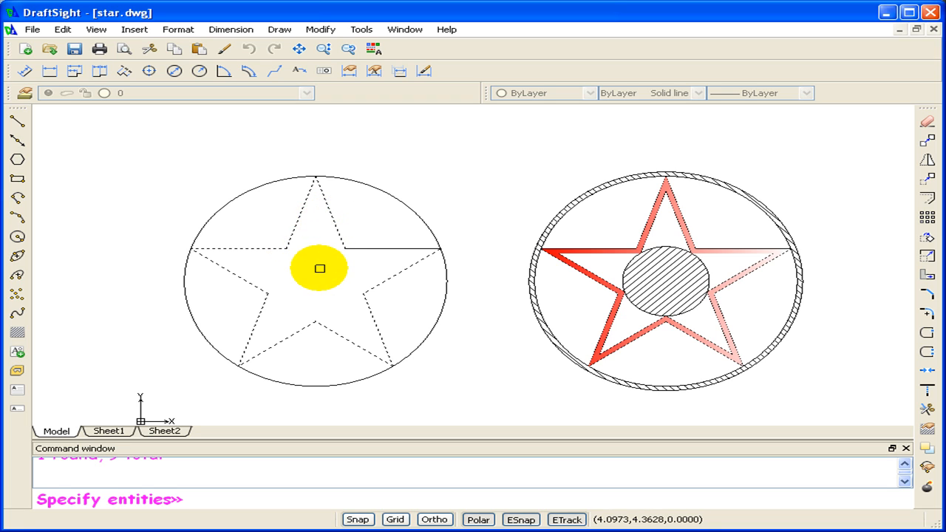
{"action": "key", "text": "Return"}
{"action": "key", "text": "Return"}
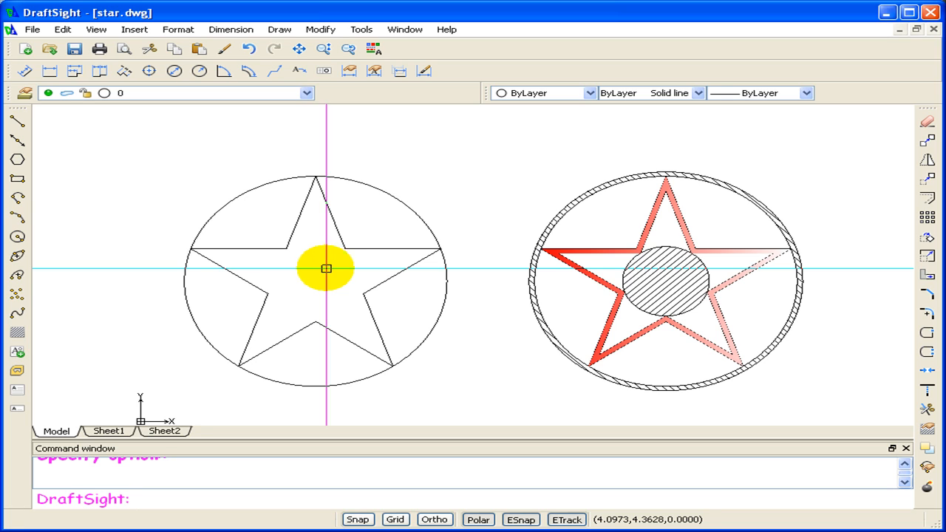
Offset the star polyline inward and its surrounding circle outward by the same distance, matching the band widths of the reference emblem
{"action": "left_click", "coordinate": [928, 201]}
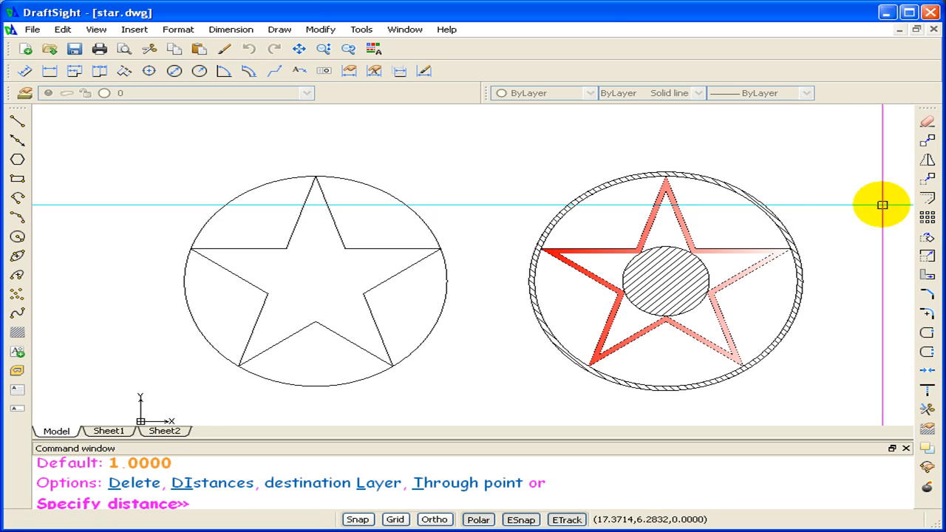
{"action": "type", "text": "0.15"}
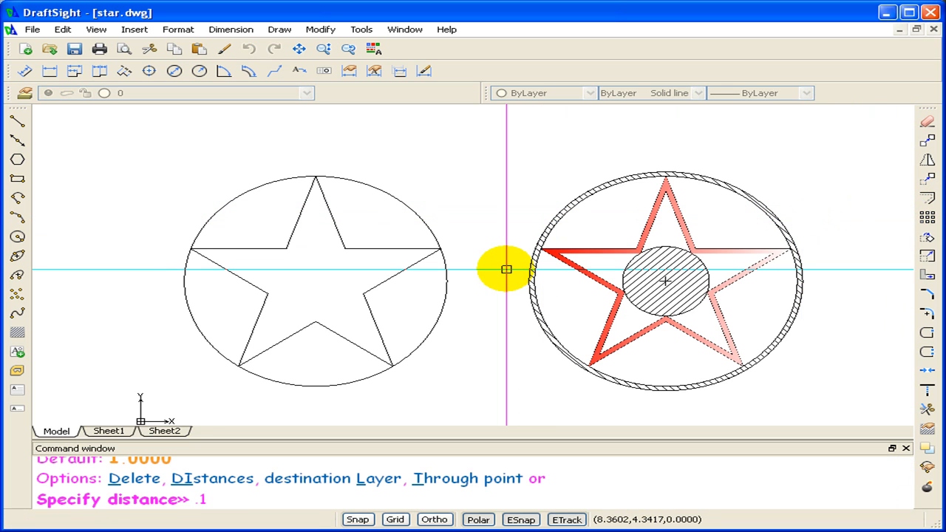
{"action": "key", "text": "Return"}
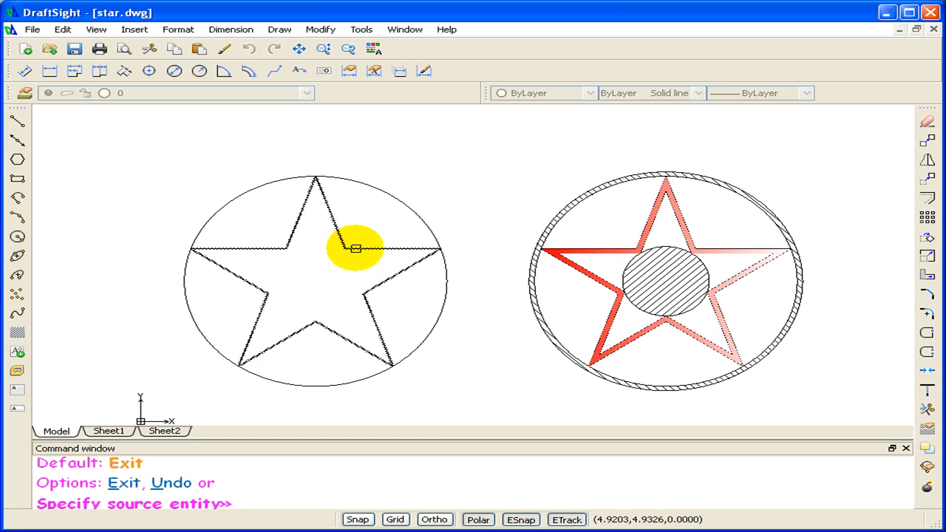
{"action": "left_click", "coordinate": [353, 248]}
{"action": "left_click", "coordinate": [335, 273]}
{"action": "left_click", "coordinate": [398, 224]}
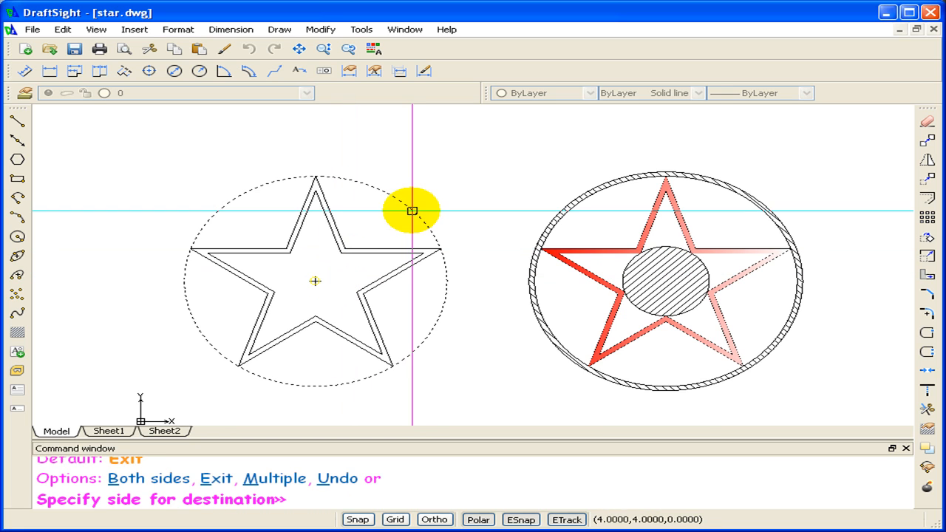
{"action": "left_click", "coordinate": [434, 195]}
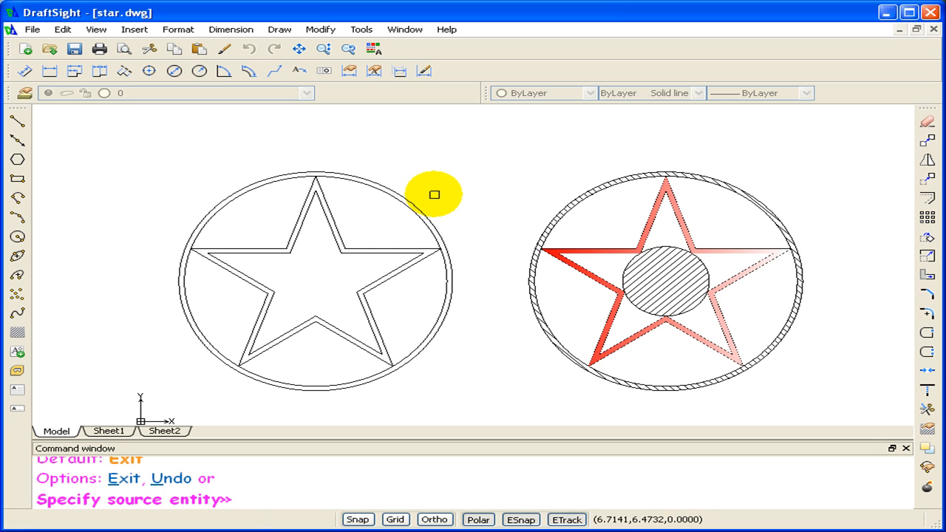
Draw a three-point circle through the inner star's upper-left, lower-left and lower-right inward corners
{"action": "left_click", "coordinate": [18, 237]}
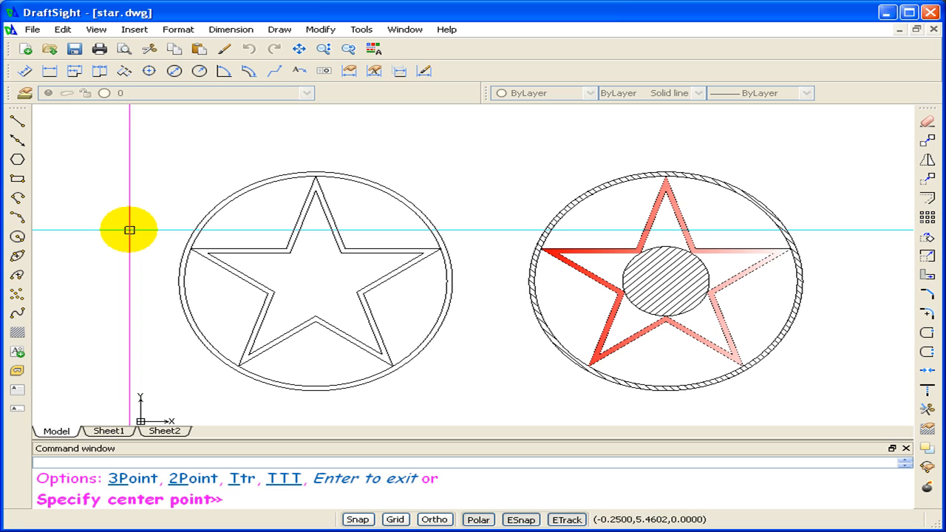
{"action": "type", "text": "3p"}
{"action": "key", "text": "Return"}
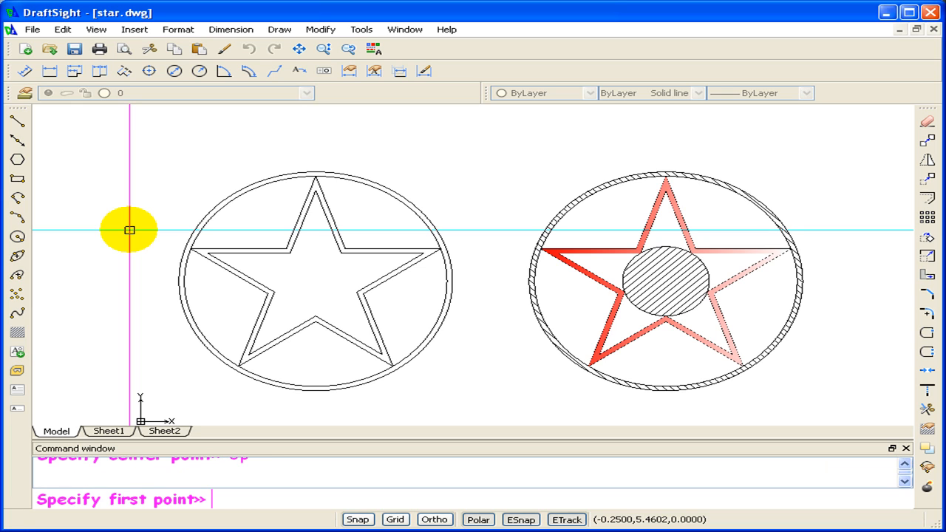
{"action": "left_click", "coordinate": [290, 252]}
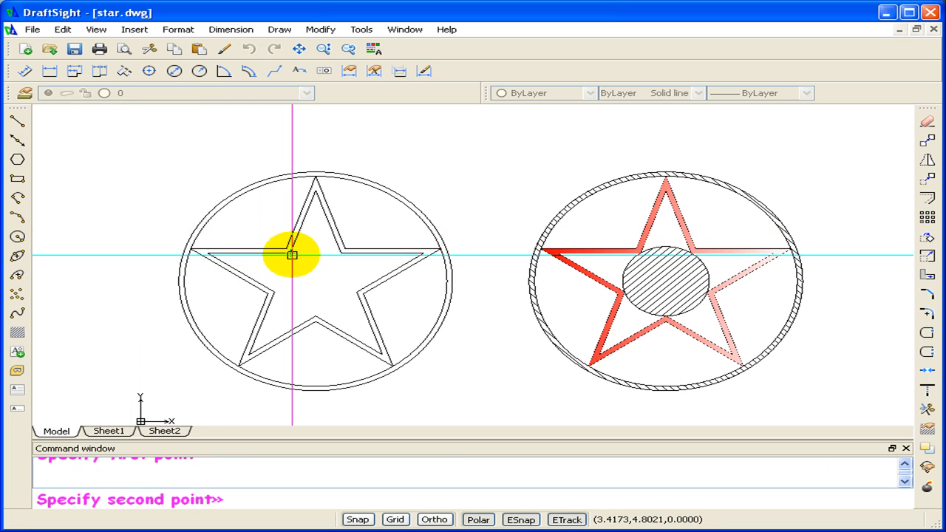
{"action": "left_click", "coordinate": [273, 292]}
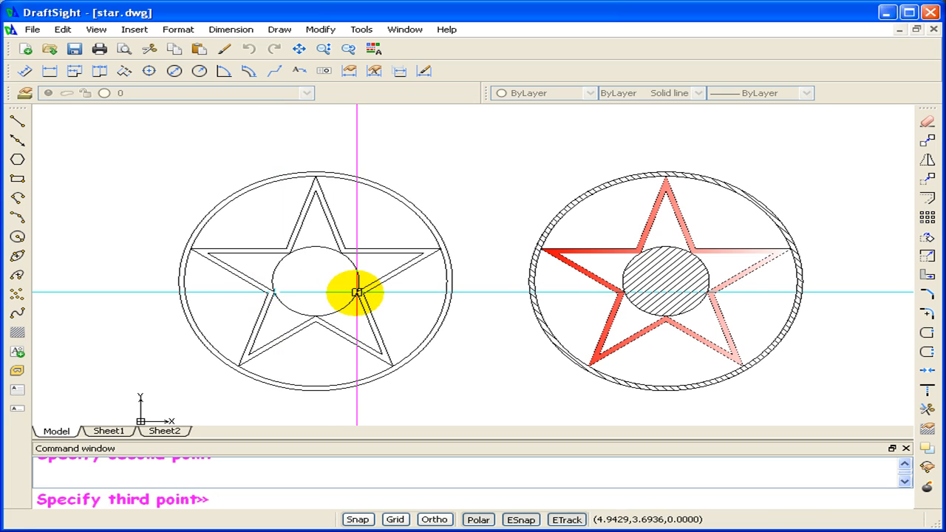
{"action": "left_click", "coordinate": [354, 292]}
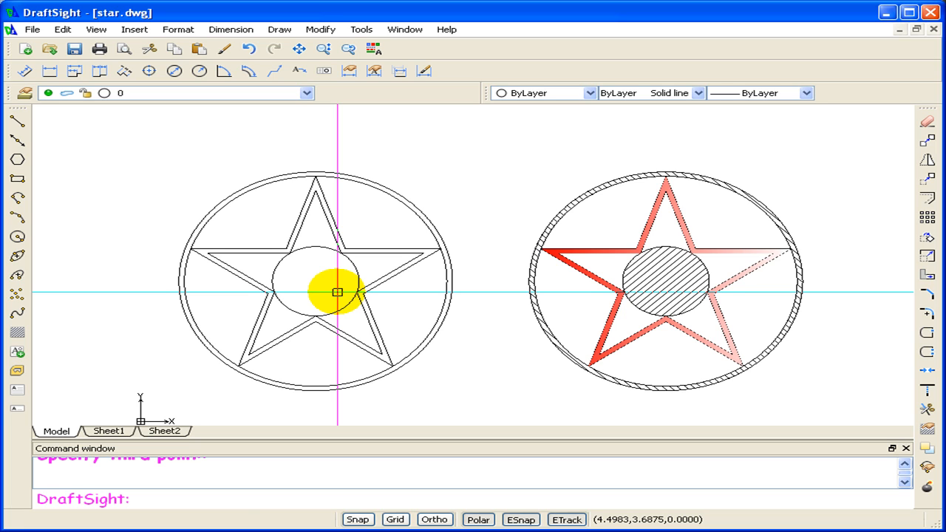
Hatch the inside of the central circle with the ANSI31 pattern at angle 0 and scale 1
{"action": "left_click", "coordinate": [18, 333]}
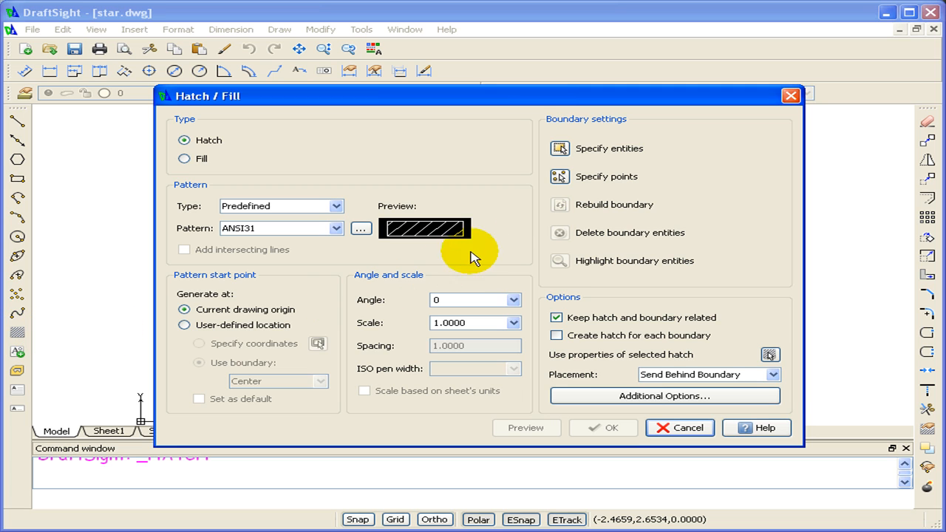
{"action": "left_click", "coordinate": [560, 178]}
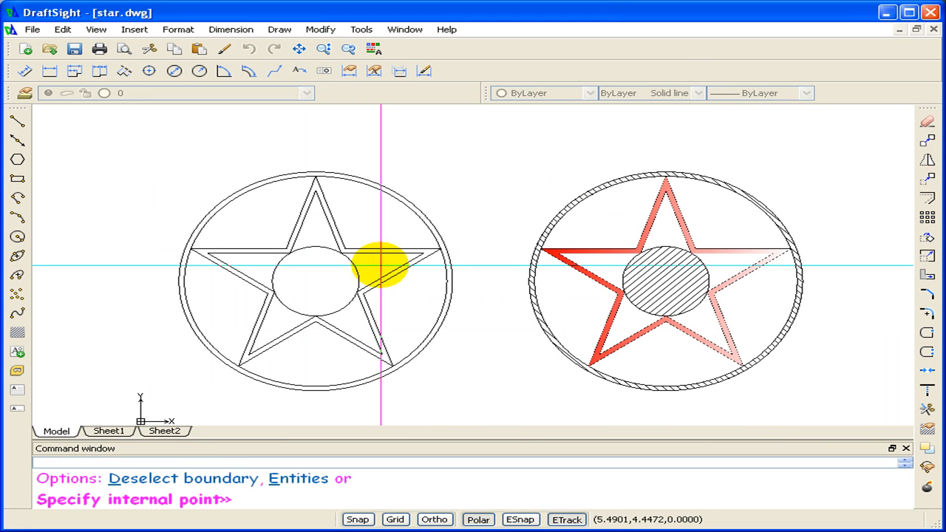
{"action": "left_click", "coordinate": [314, 281]}
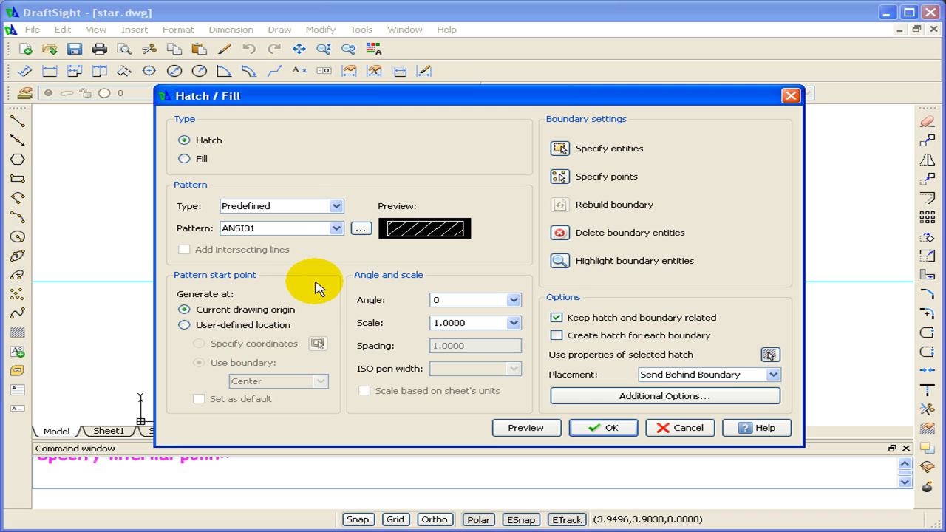
{"action": "left_click", "coordinate": [604, 431]}
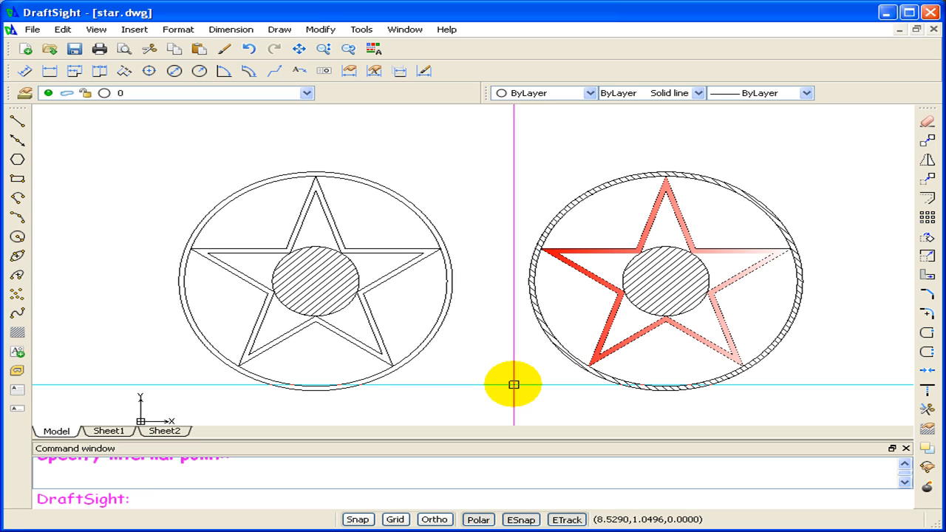
Hatch the ring between the two outer circles with ANSI31 at a 90 degree angle, using both circles as boundary entities
{"action": "left_click", "coordinate": [18, 334]}
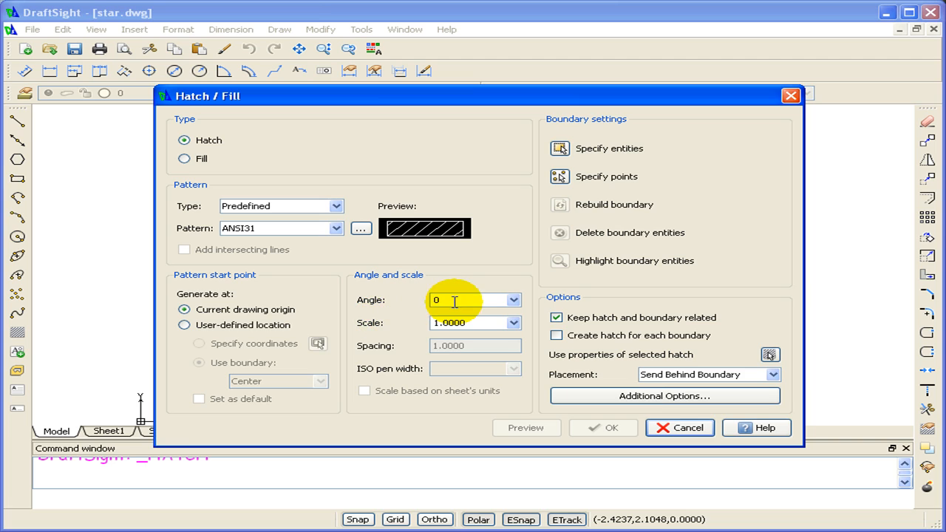
{"action": "left_click_drag", "start_coordinate": [453, 300], "coordinate": [411, 300]}
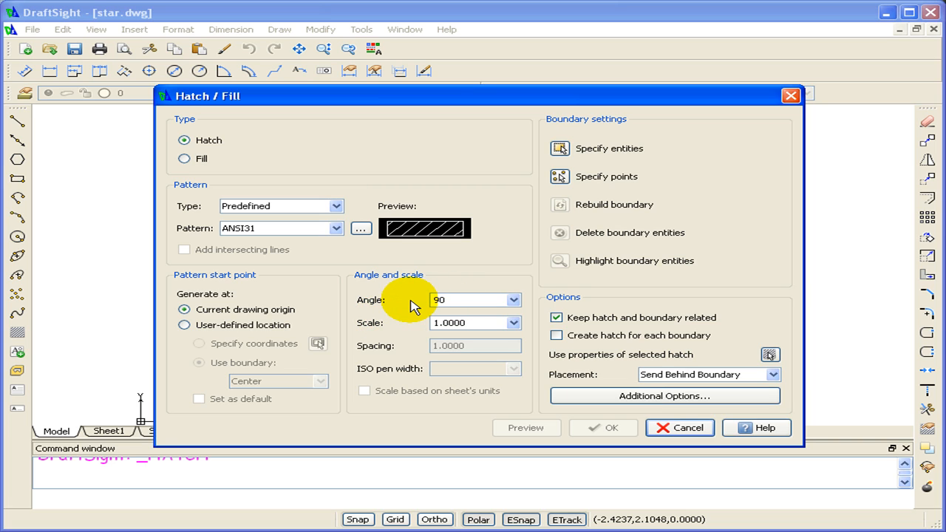
{"action": "type", "text": "90"}
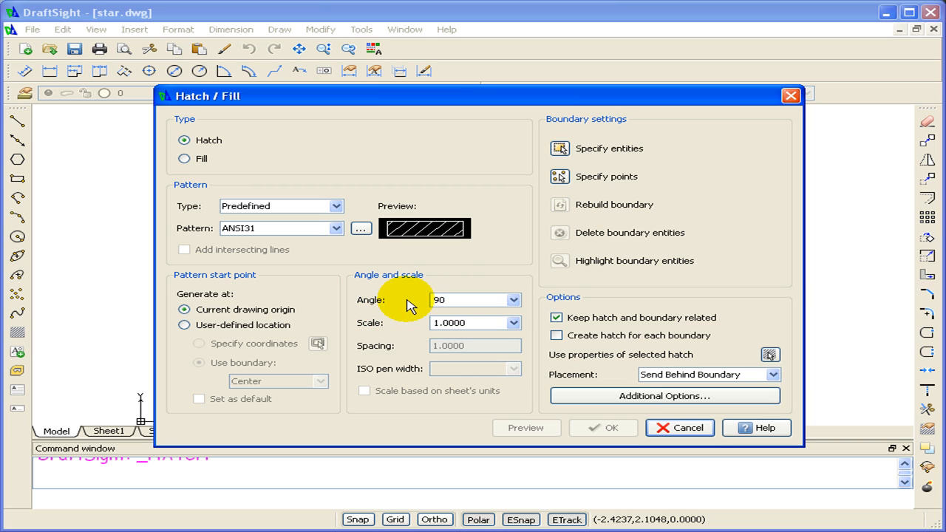
{"action": "left_click", "coordinate": [560, 150]}
{"action": "left_click", "coordinate": [389, 195]}
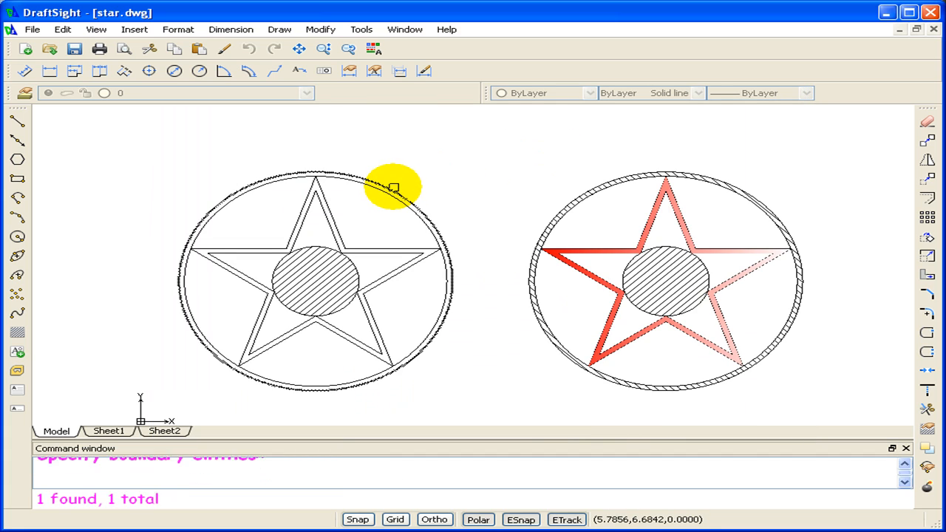
{"action": "left_click", "coordinate": [386, 196]}
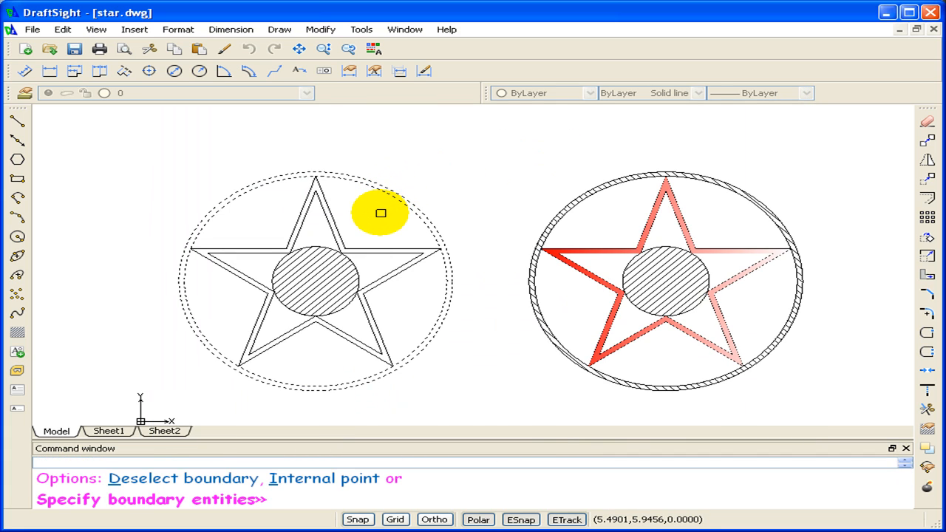
{"action": "key", "text": "Return"}
{"action": "key", "text": "Return"}
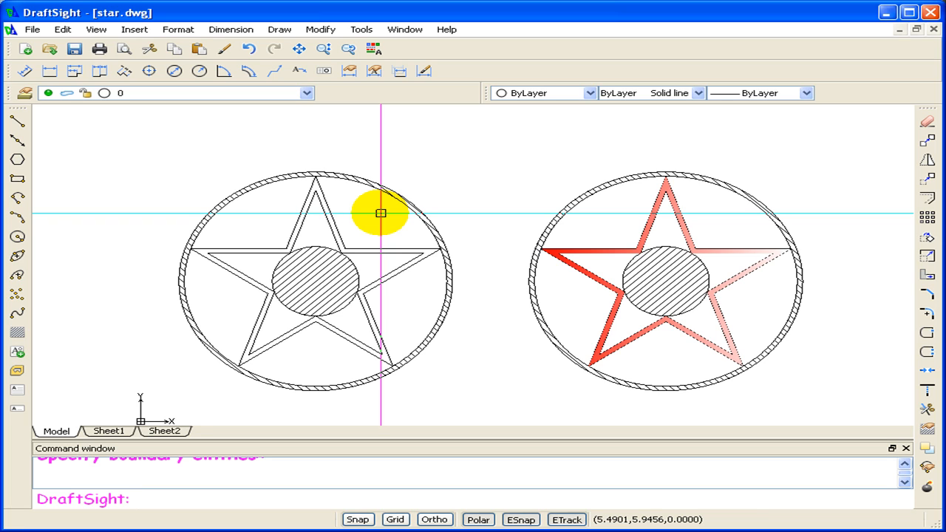
Fill the band between the two star outlines with a one-color red gradient
{"action": "left_click", "coordinate": [17, 332]}
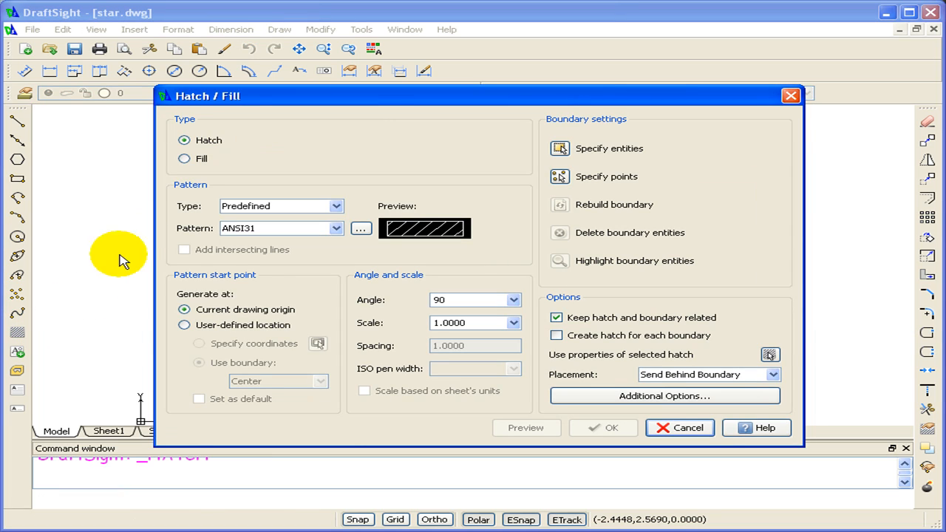
{"action": "left_click", "coordinate": [184, 160]}
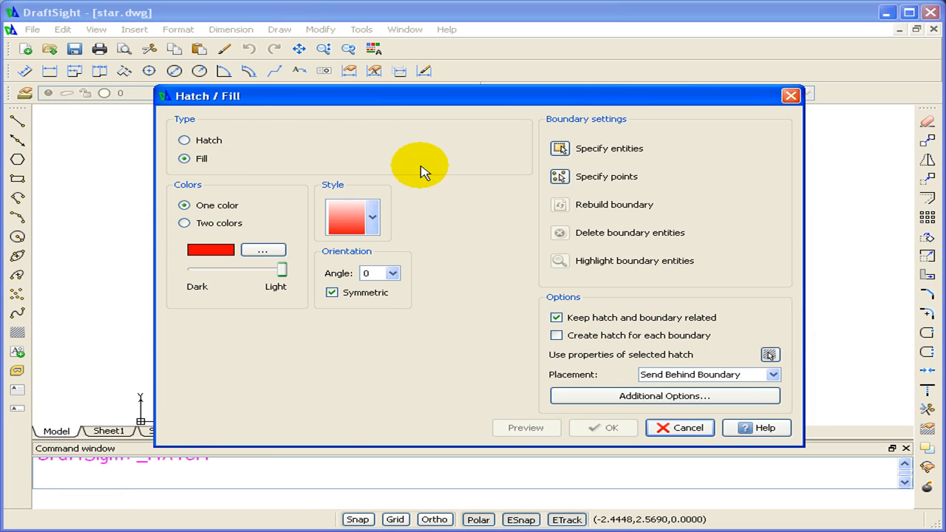
{"action": "left_click", "coordinate": [559, 175]}
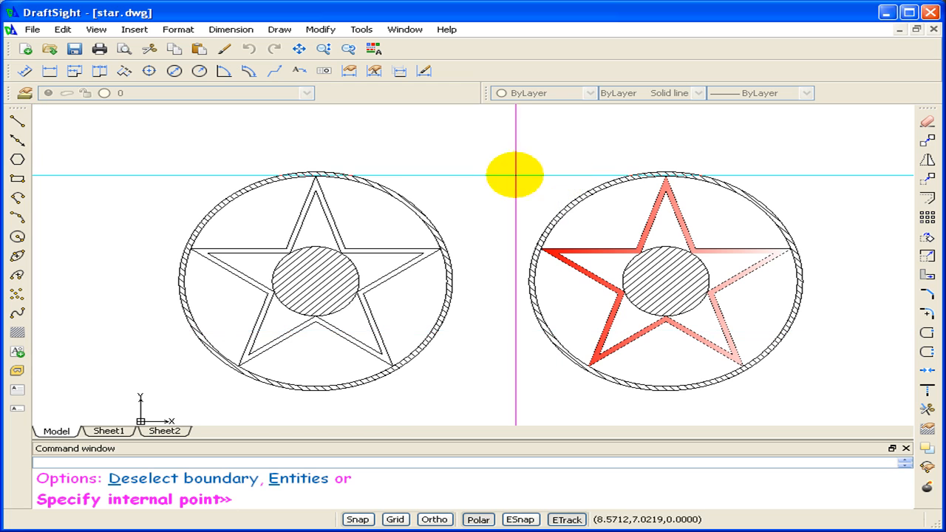
{"action": "left_click", "coordinate": [316, 185]}
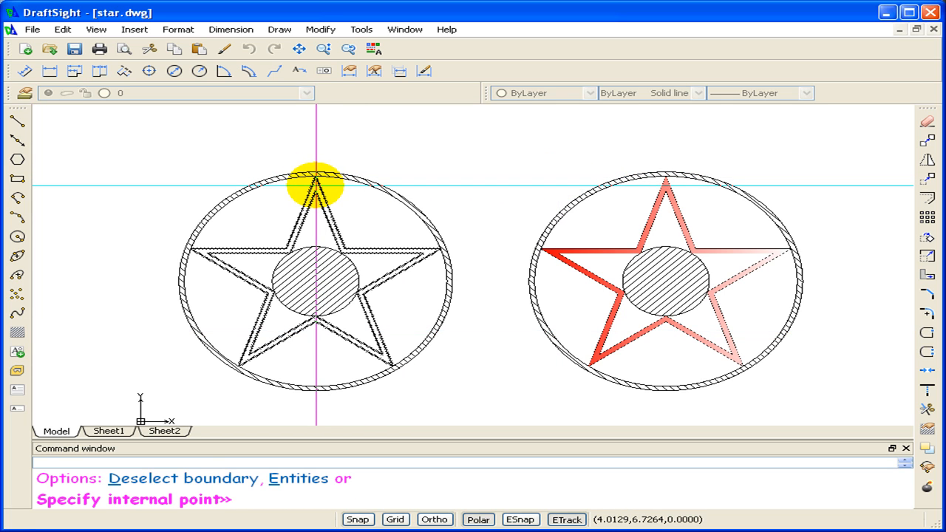
{"action": "key", "text": "Return"}
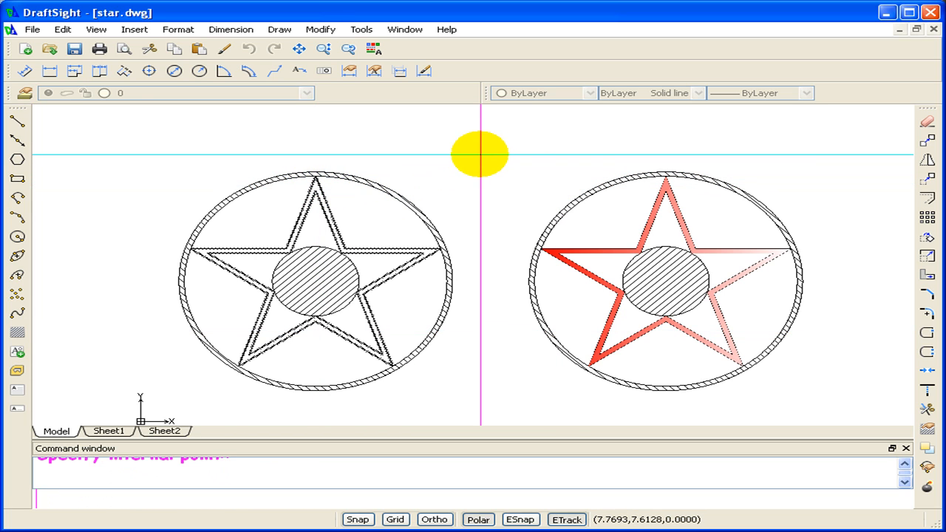
{"action": "key", "text": "Return"}
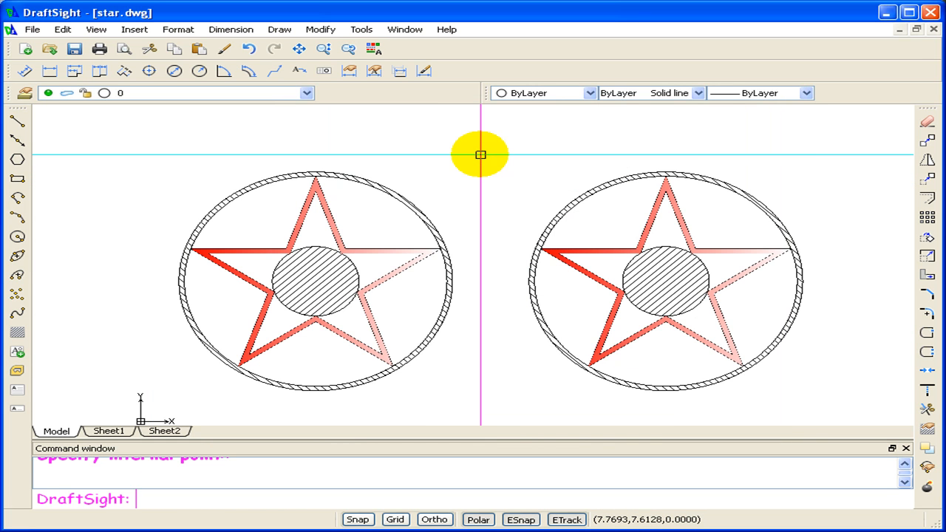